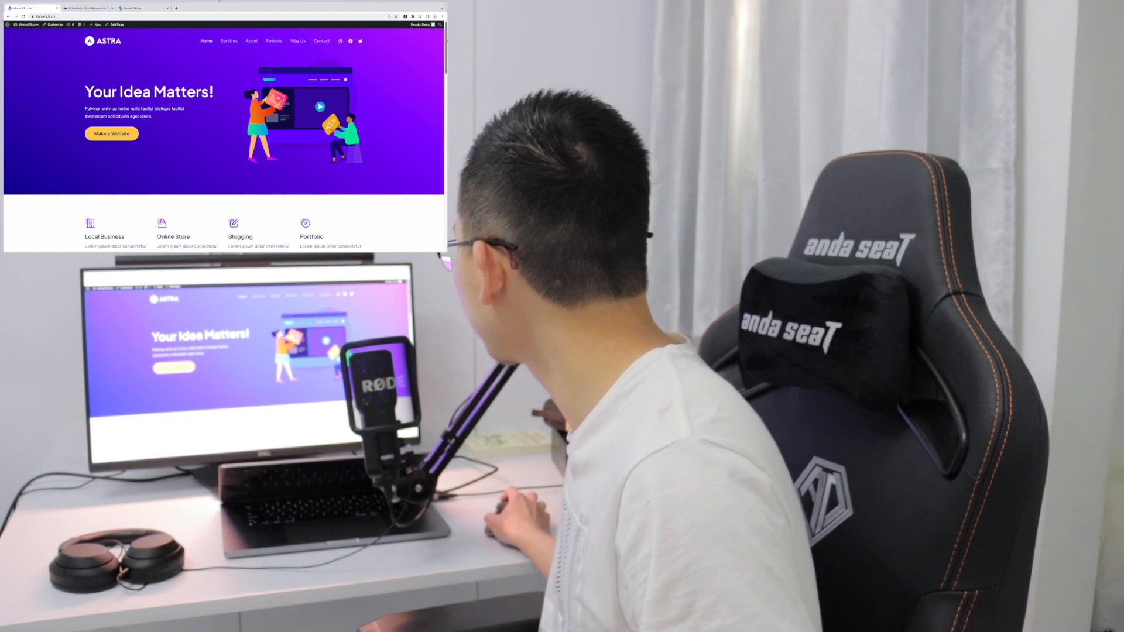
scroll(224, 141, "down", 10)
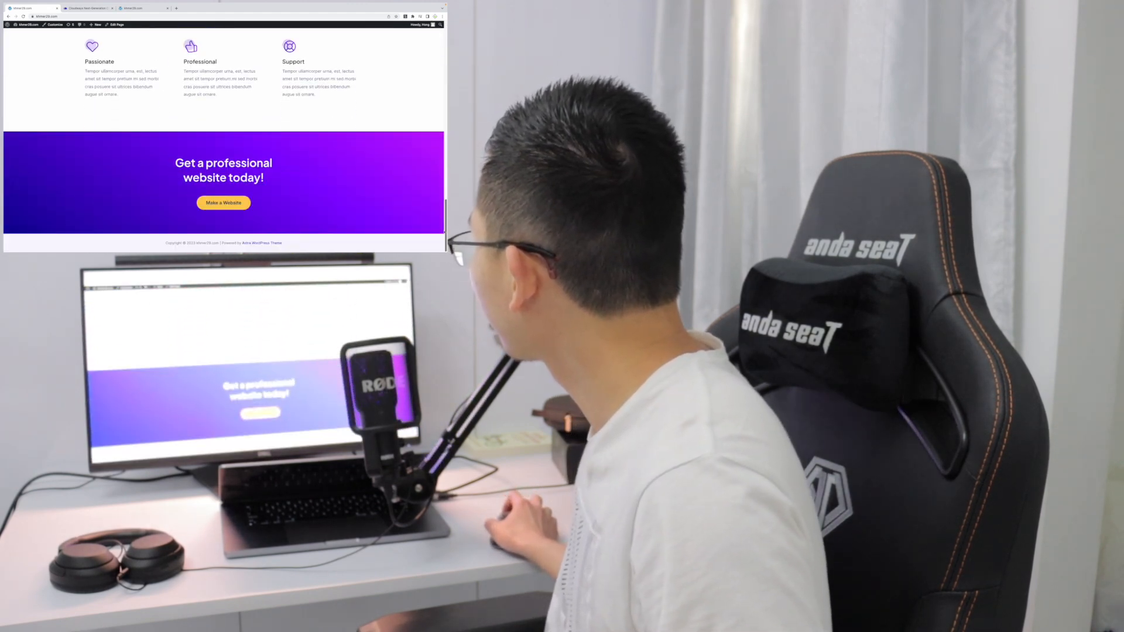
scroll(223, 141, "up", 15)
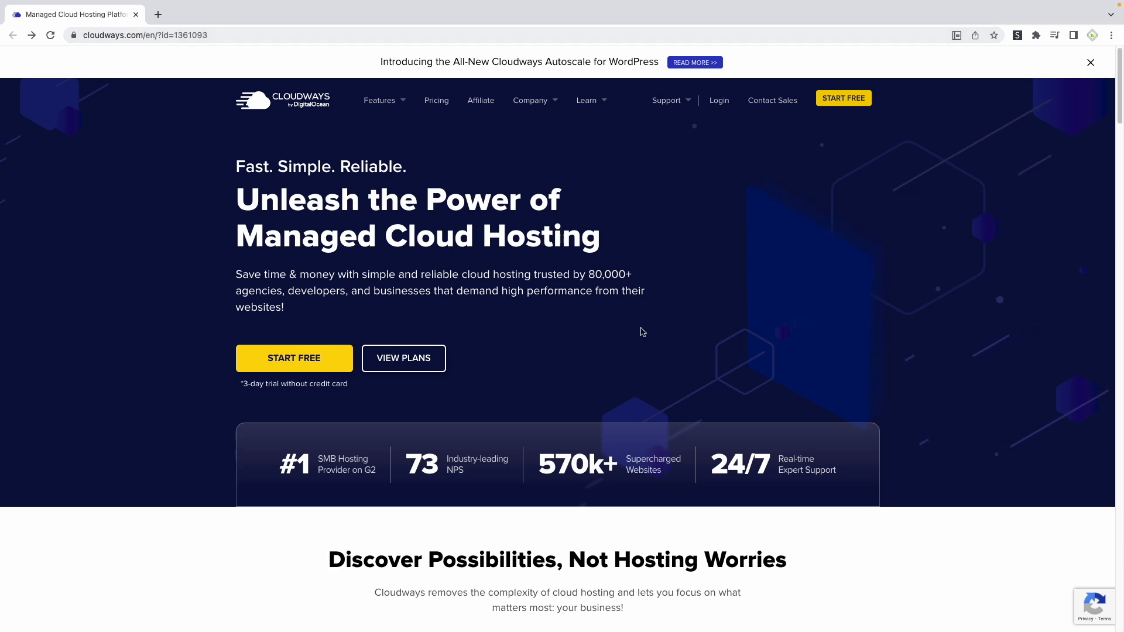
Sign up for a free Cloudways trial with the personal details, e-mail and account password, choosing Blogger and $0 - $50 (USD), and accept the terms
left_click(288, 368)
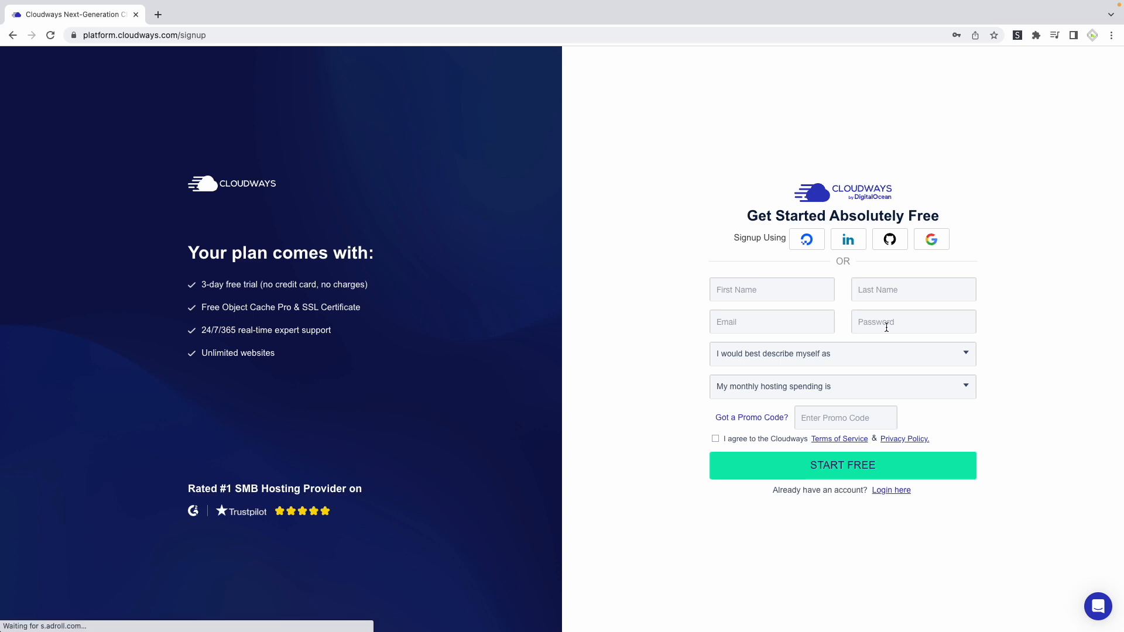
left_click(738, 300)
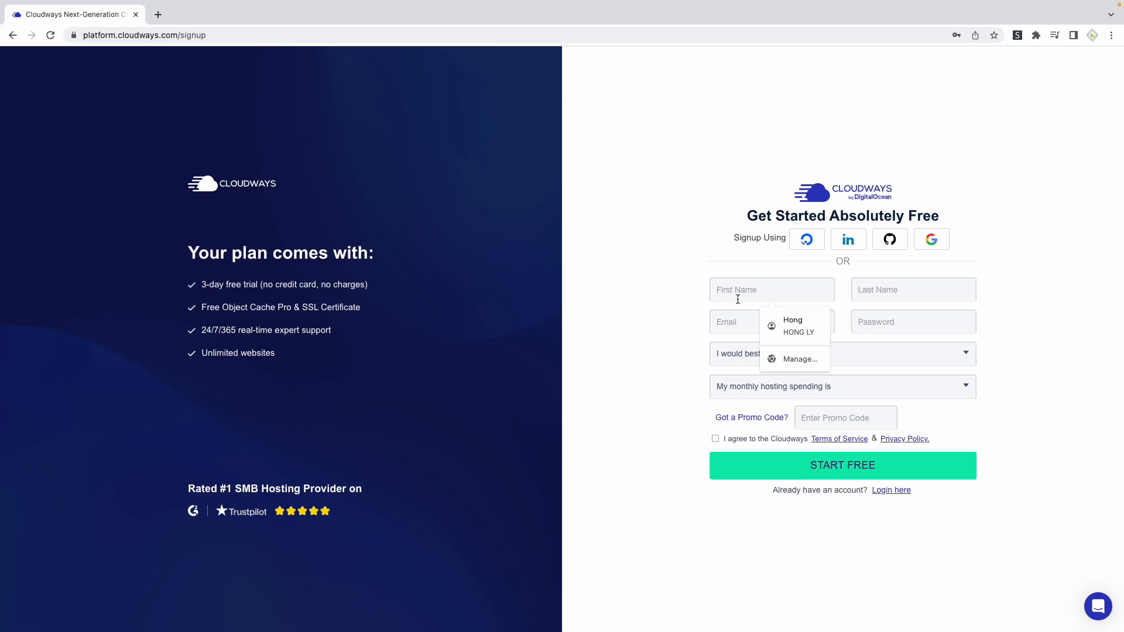
left_click(791, 325)
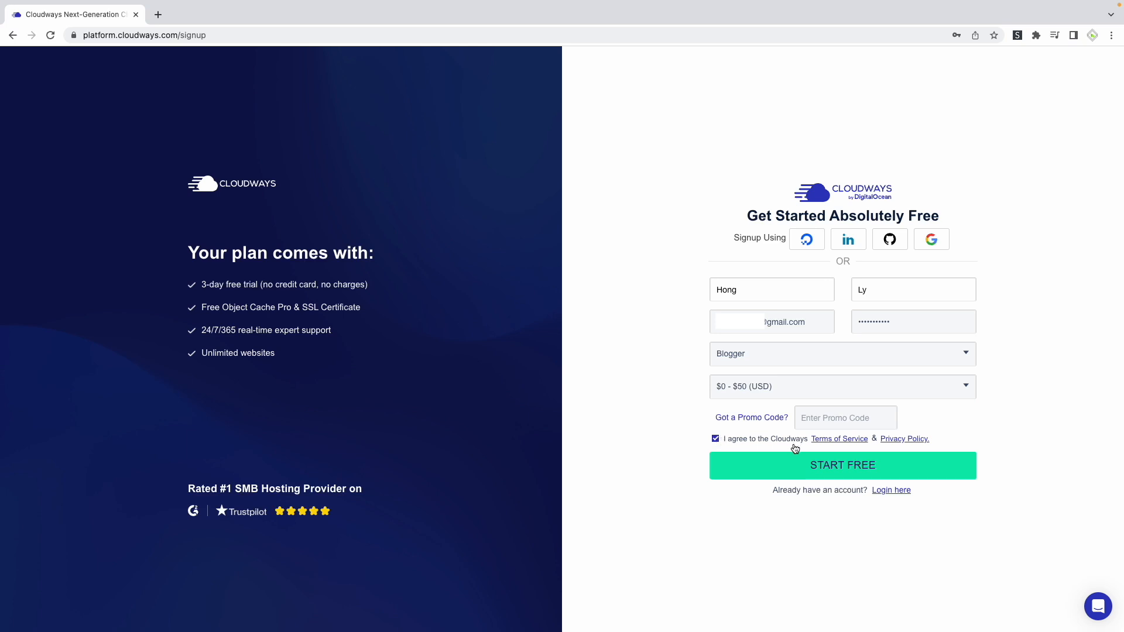
left_click(819, 472)
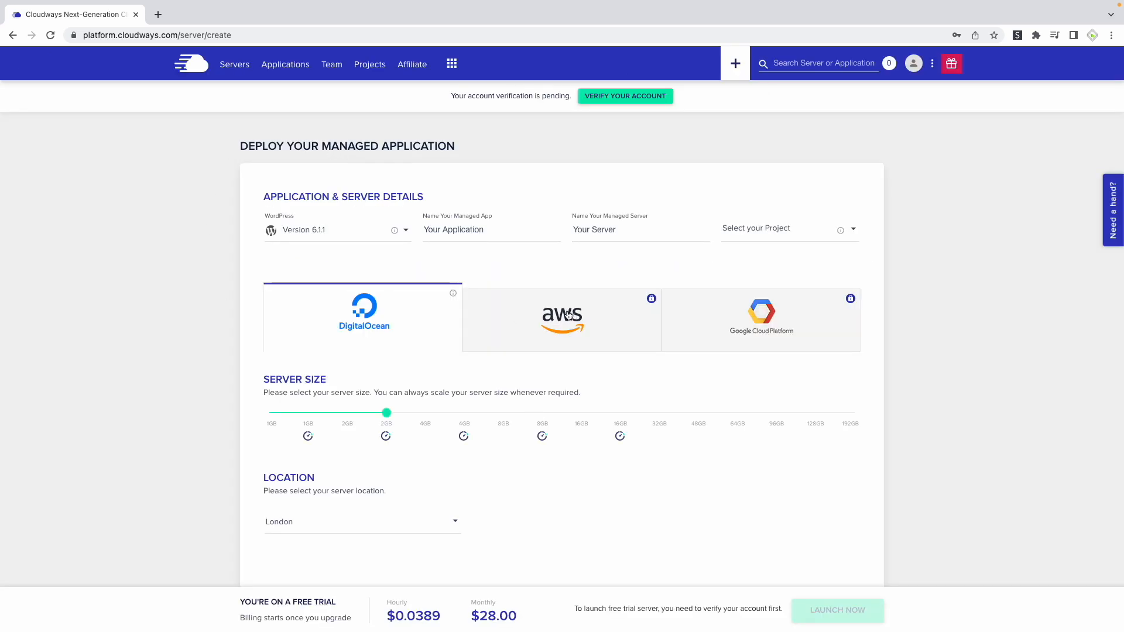
Review the available application types and select WordPress Version 6.1.1 for the managed application
left_click(293, 230)
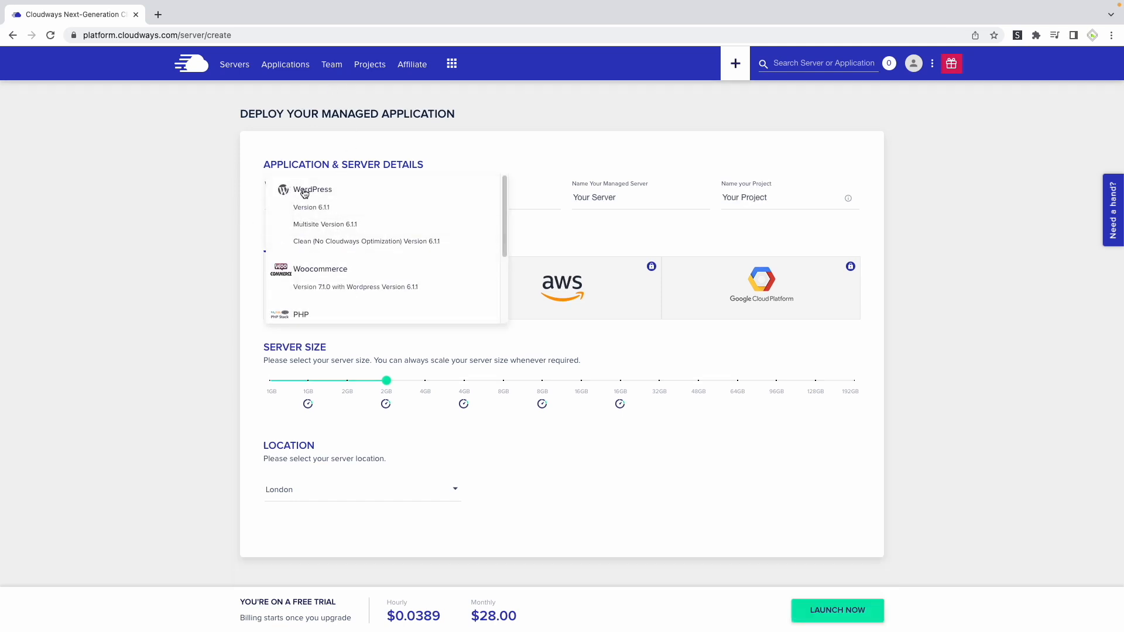
scroll(317, 270, "down", 2)
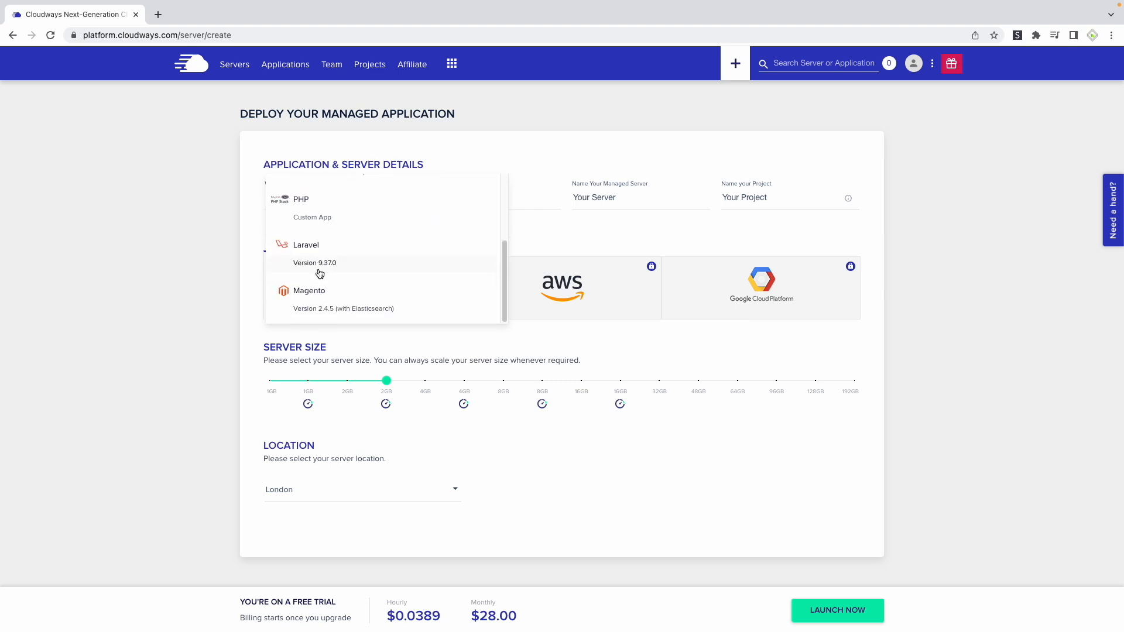
scroll(359, 251, "up", 2)
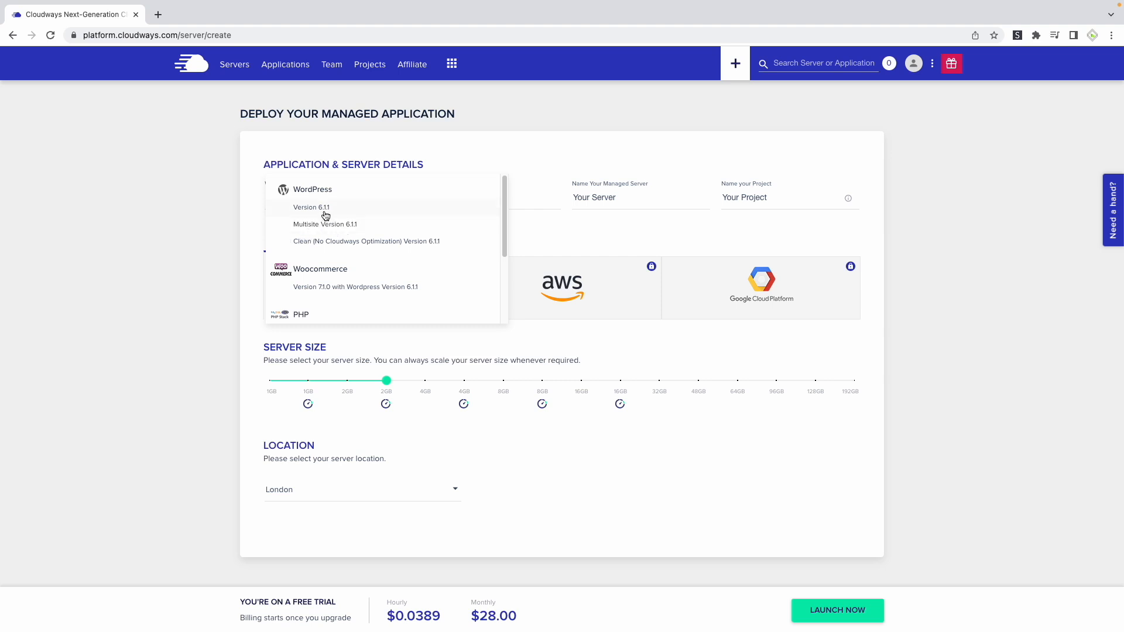
left_click(316, 209)
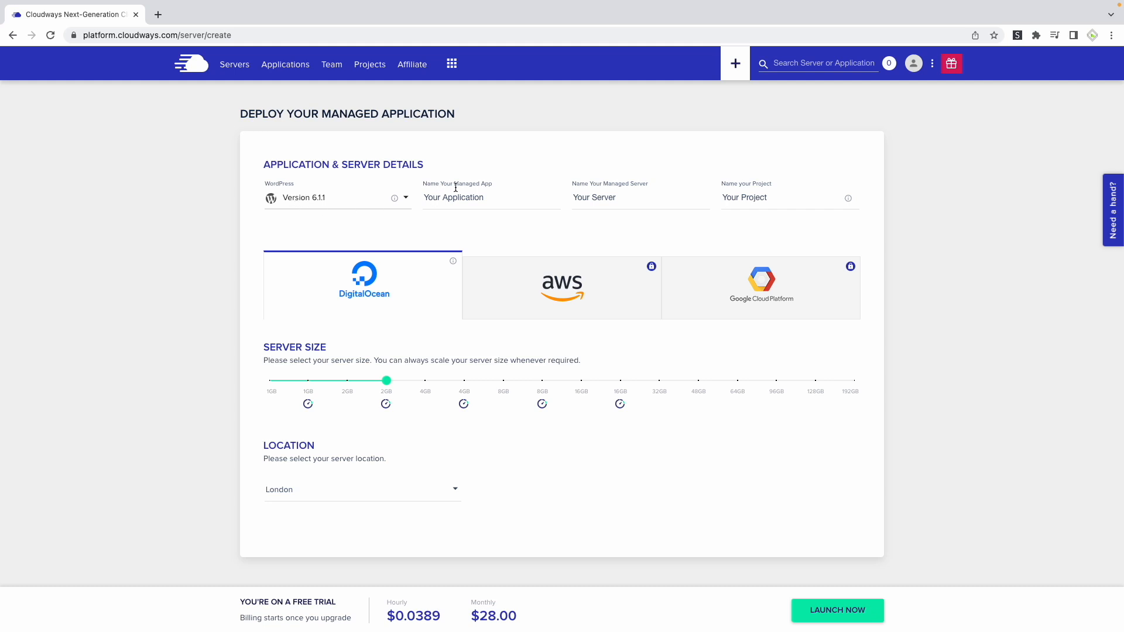
Name the managed app Honglytech, the managed server Honglytech Server and the project Honglytech Project
left_click_drag(494, 200, 432, 198)
left_click(432, 198)
triple_click(473, 198)
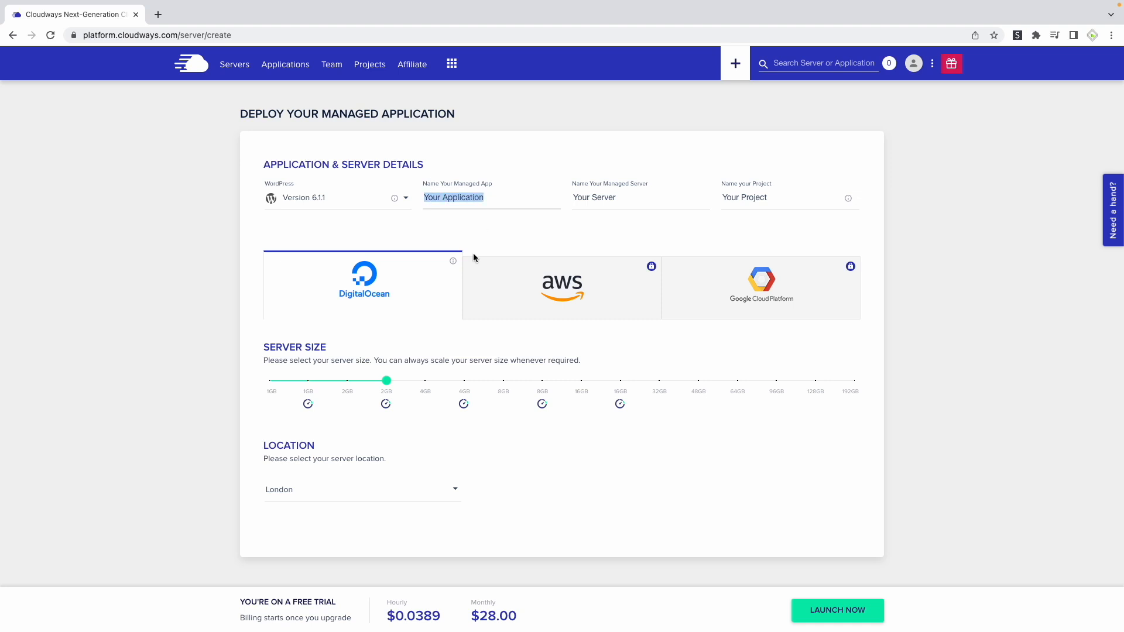
type("Honl")
triple_click(616, 197)
type("Honglytech")
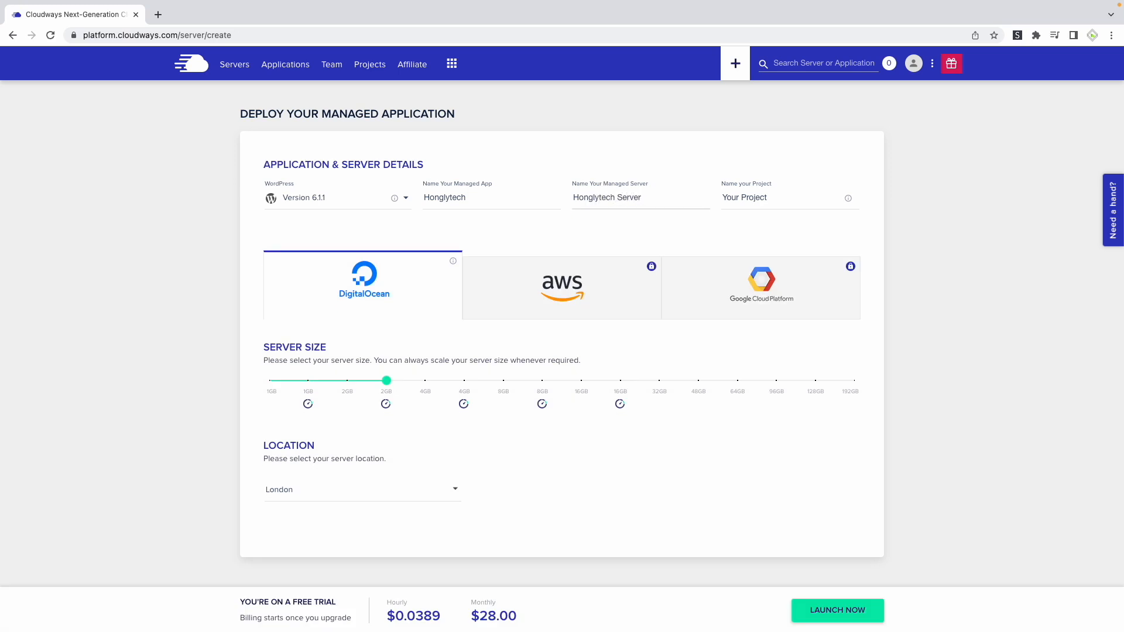
left_click(753, 202)
triple_click(752, 195)
left_click_drag(774, 196, 731, 212)
type("Hongl")
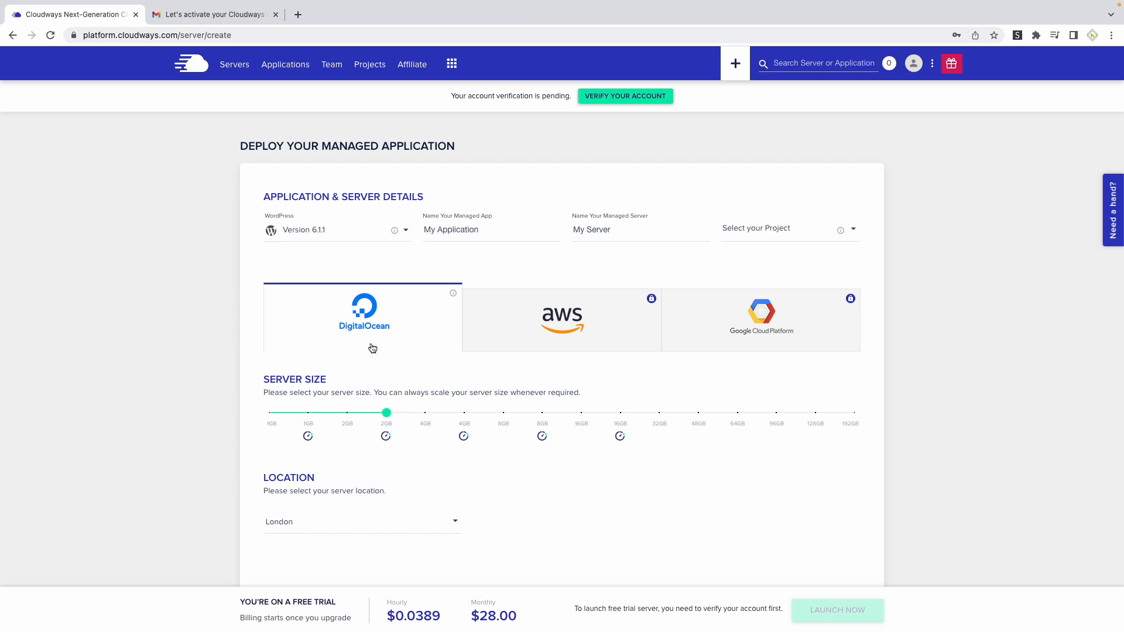
Compare the AWS and Google Cloud Platform server options, and return the provider selection to DigitalOcean
mouse_move(653, 304)
left_click(593, 323)
left_click(696, 326)
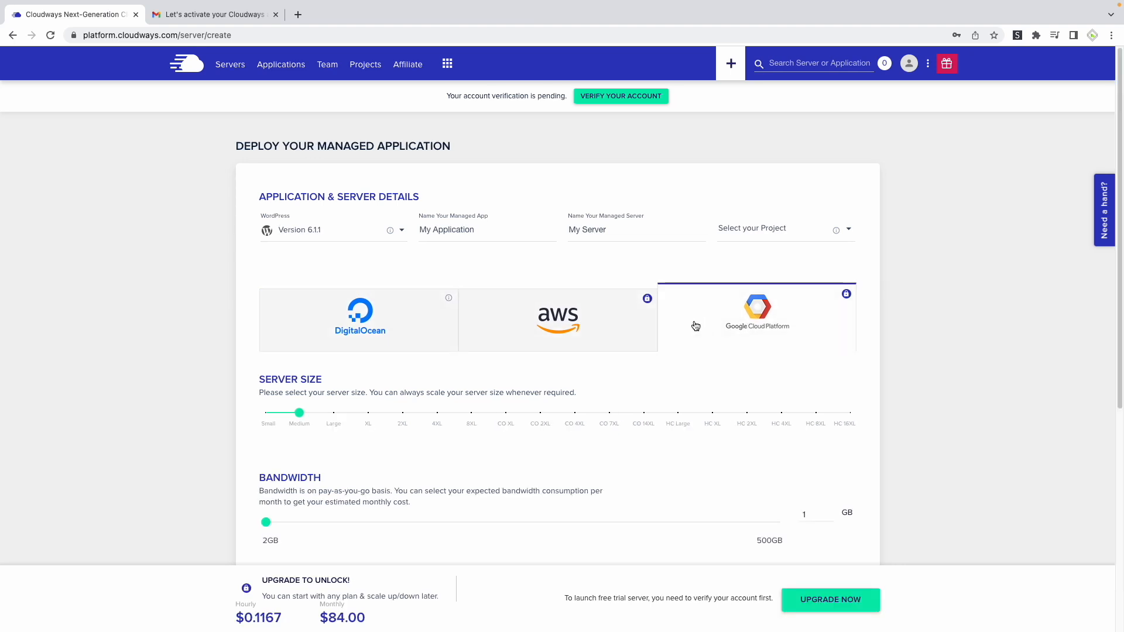
left_click(568, 326)
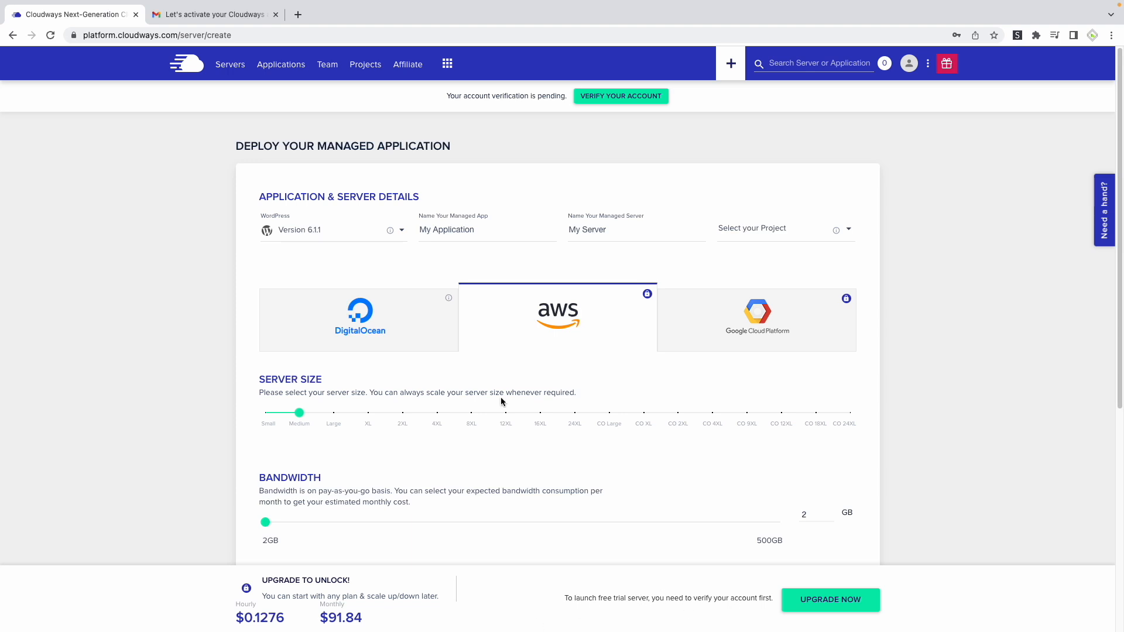
left_click(395, 346)
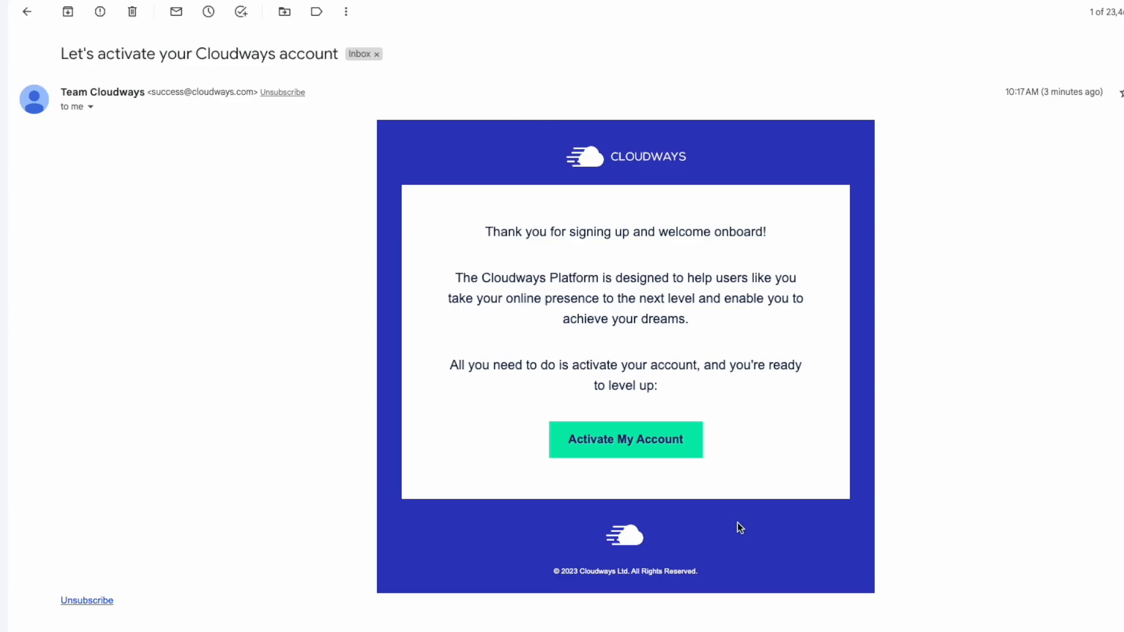
Activate the Cloudways account from the activation e-mail
left_click(633, 445)
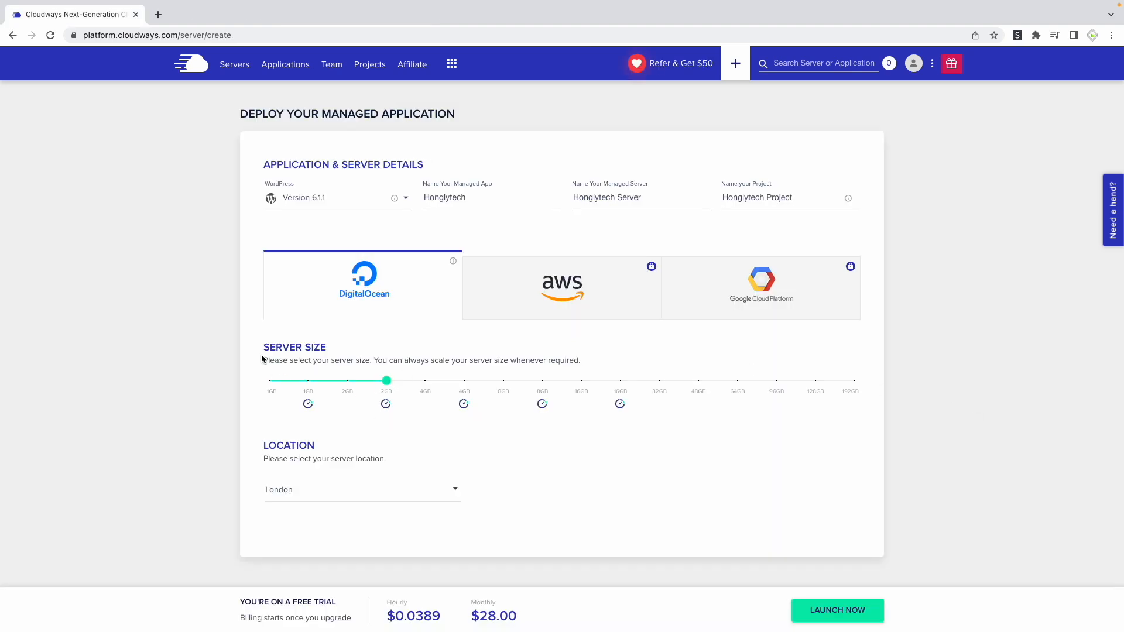
Check the DigitalOcean server sizes and set the server size to the smallest, non-premium 1GB plan
mouse_move(384, 400)
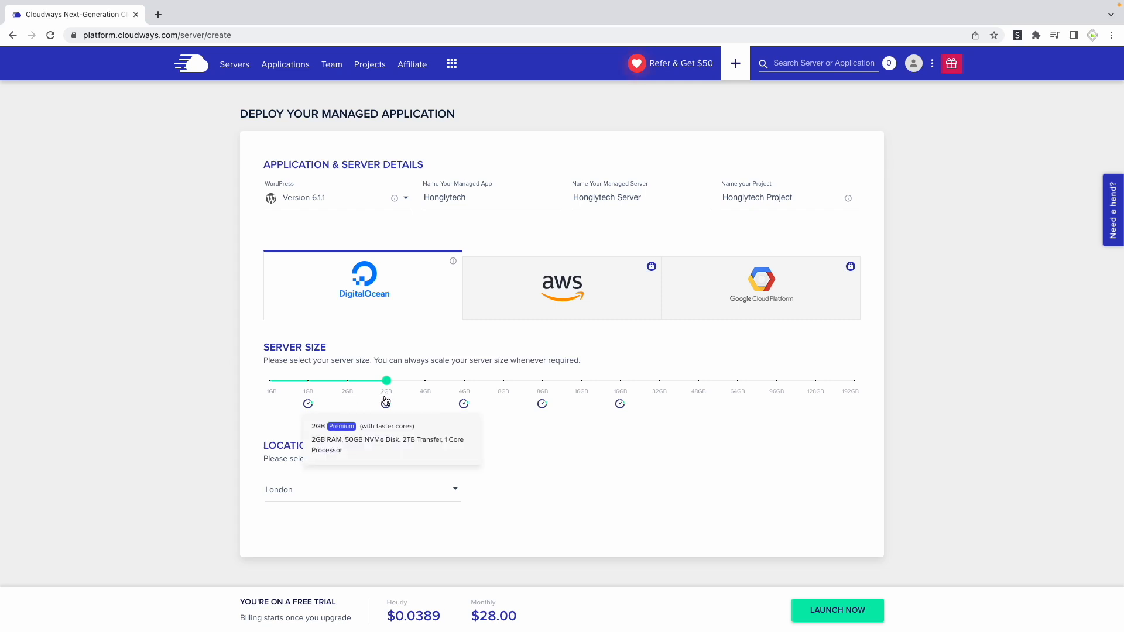
mouse_move(348, 393)
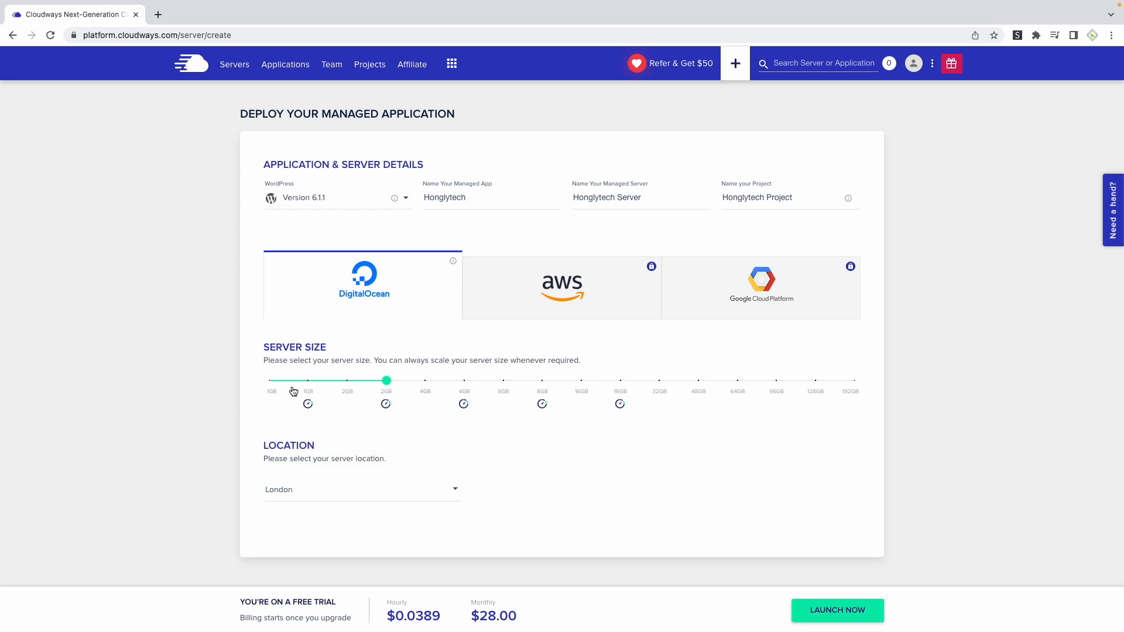
left_click(310, 384)
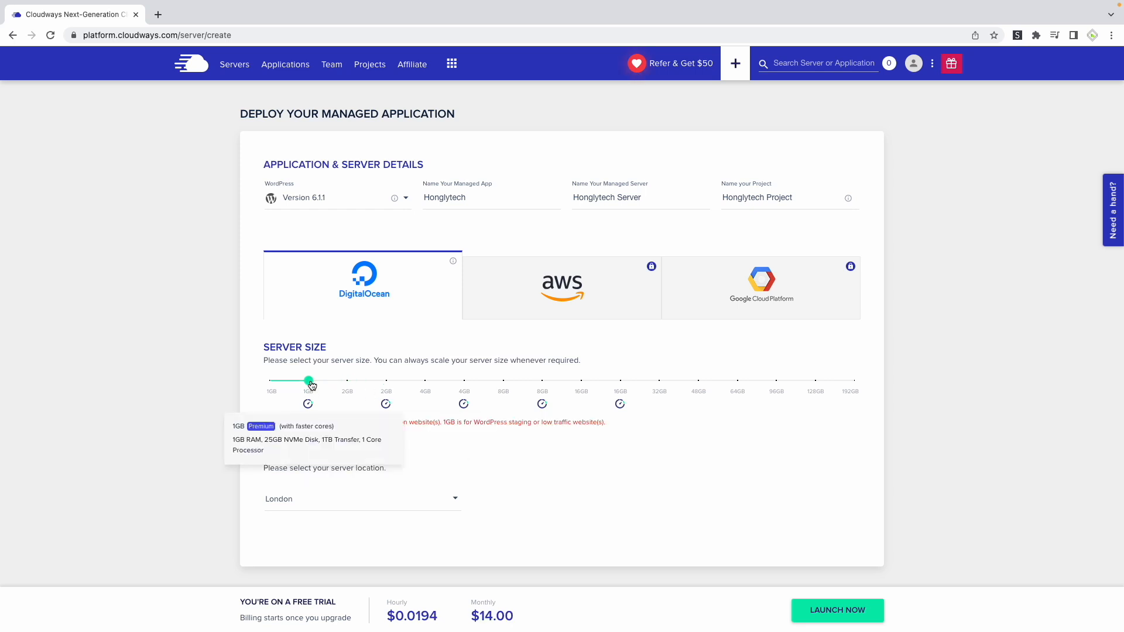
left_click(273, 383)
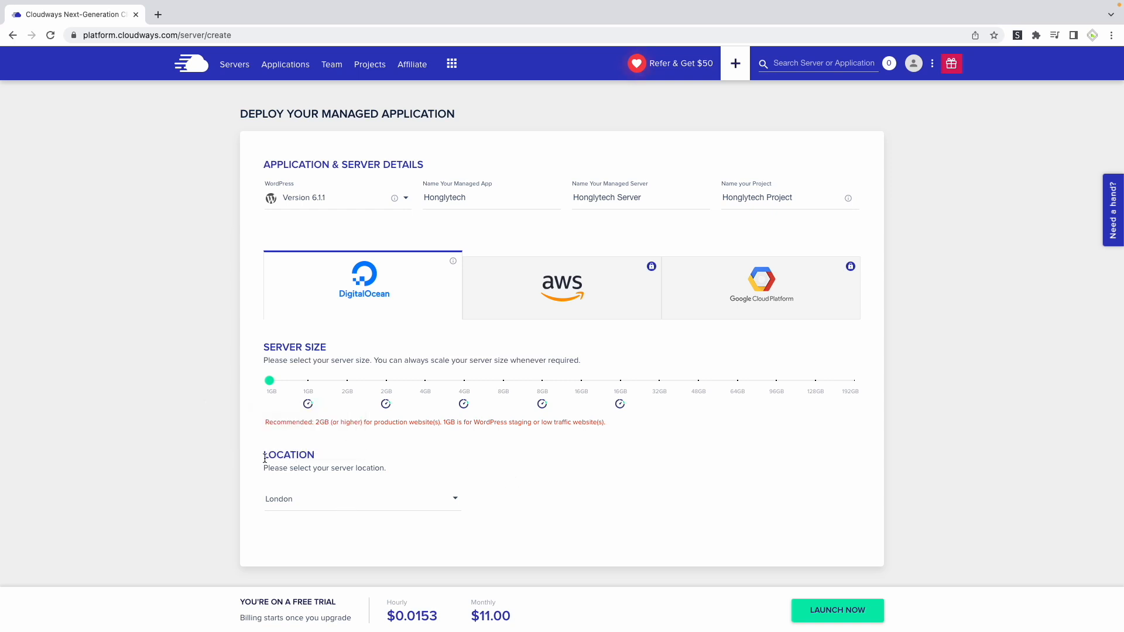
Set the server location to Sydney and launch the server
left_click(339, 505)
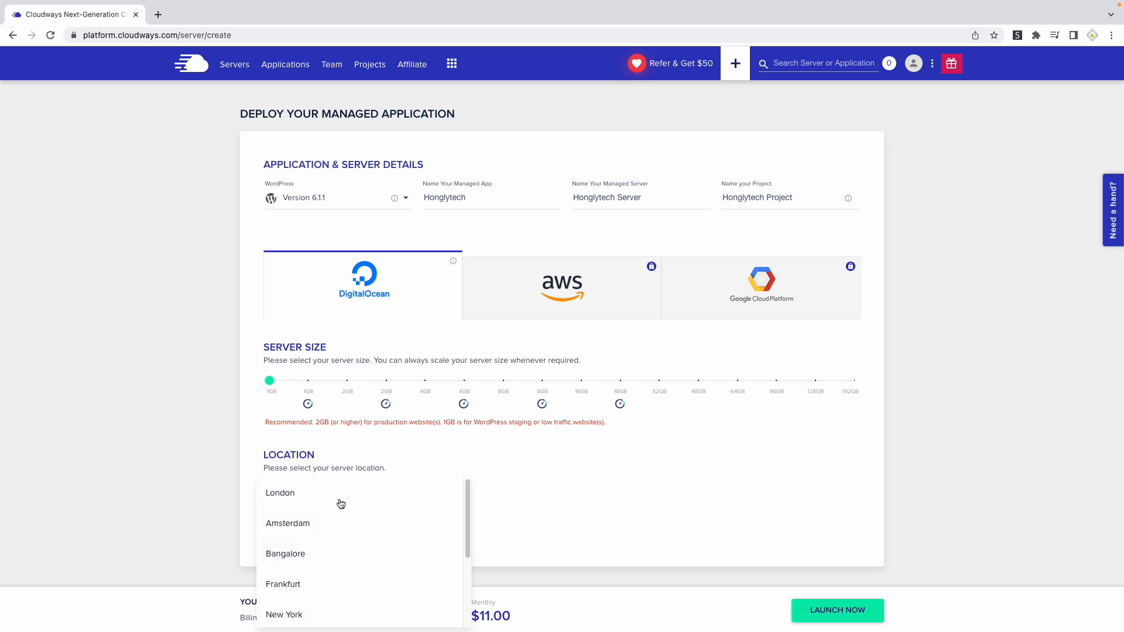
scroll(349, 544, "down", 2)
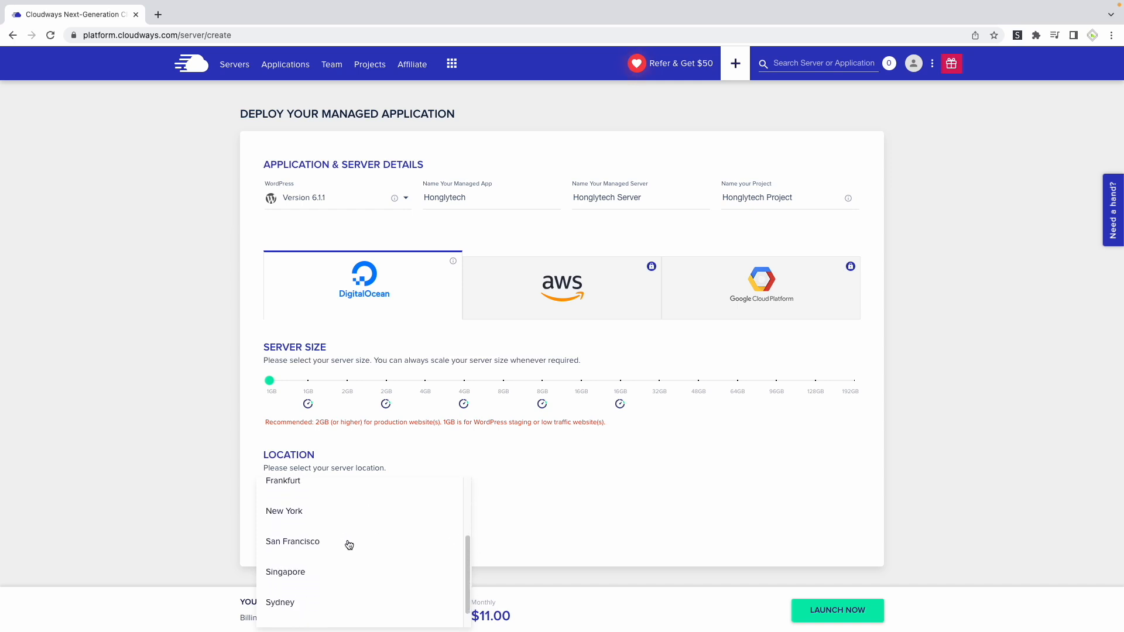
scroll(348, 544, "down", 1)
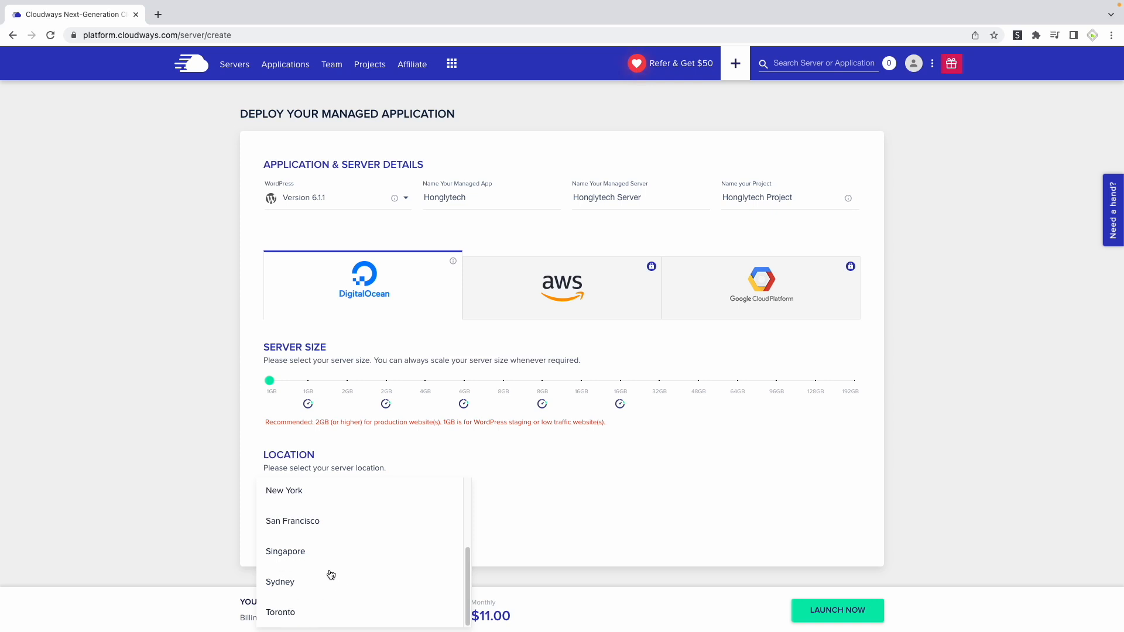
left_click(288, 583)
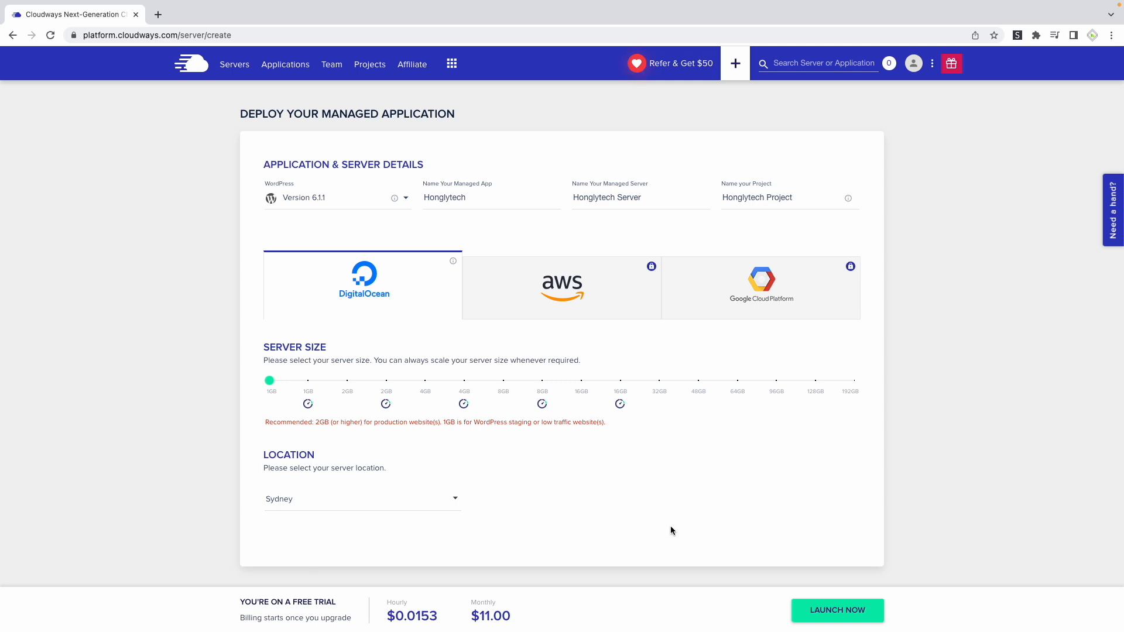
left_click(847, 615)
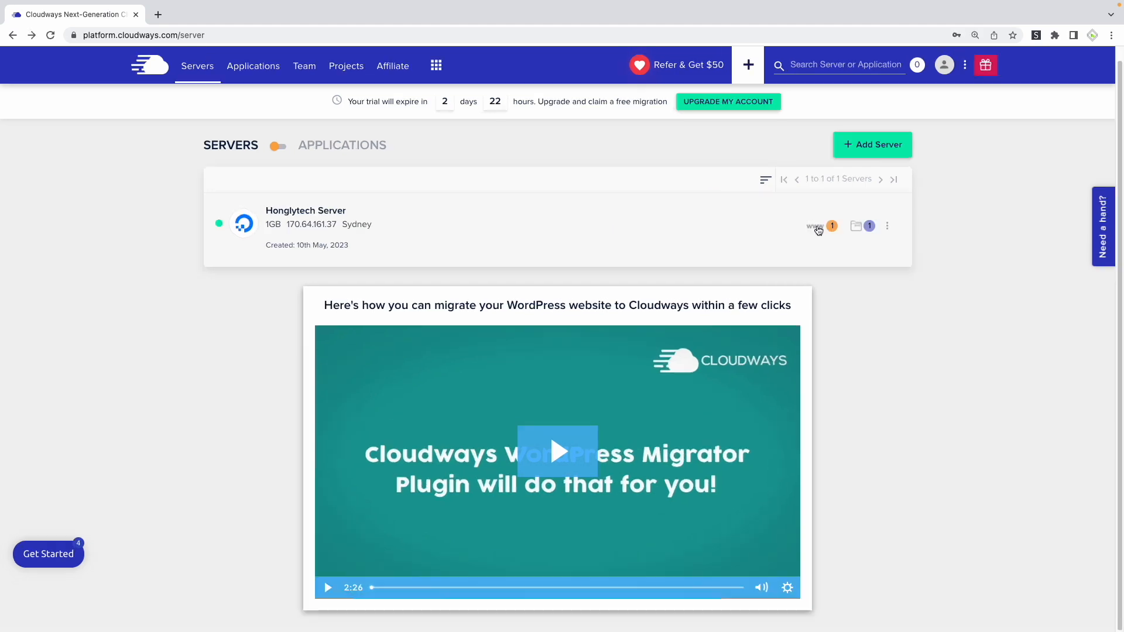
left_click(817, 225)
left_click(688, 294)
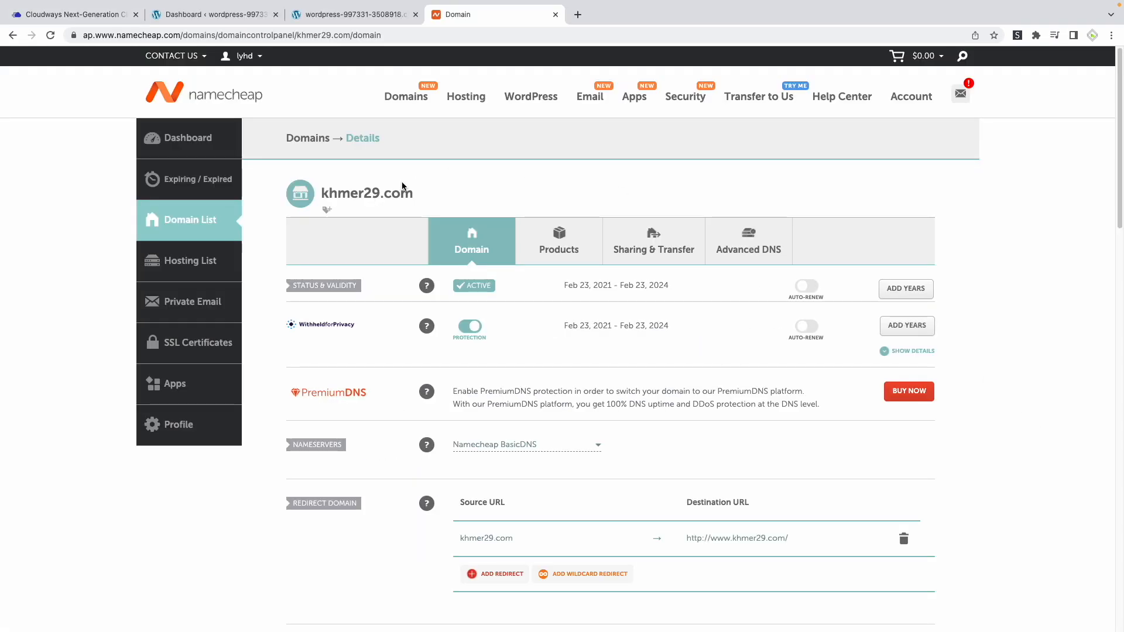
Check the new WordPress site's temporary cloudwaysapps.com address, and return to the khmer29.com domain page on Namecheap
mouse_move(164, 51)
left_click(345, 14)
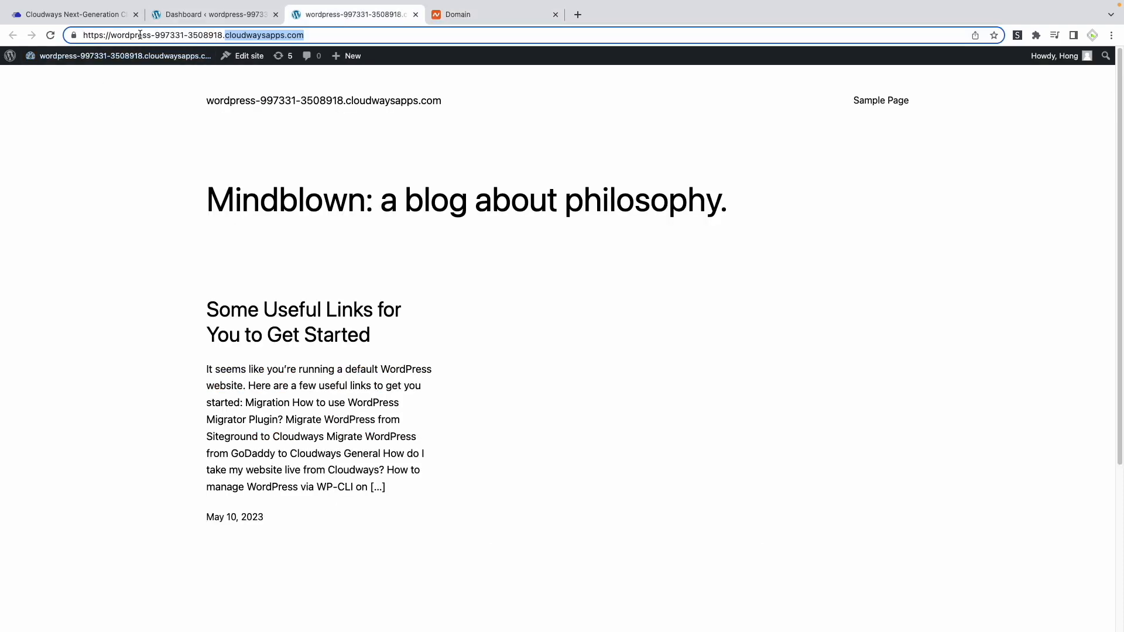
left_click(490, 14)
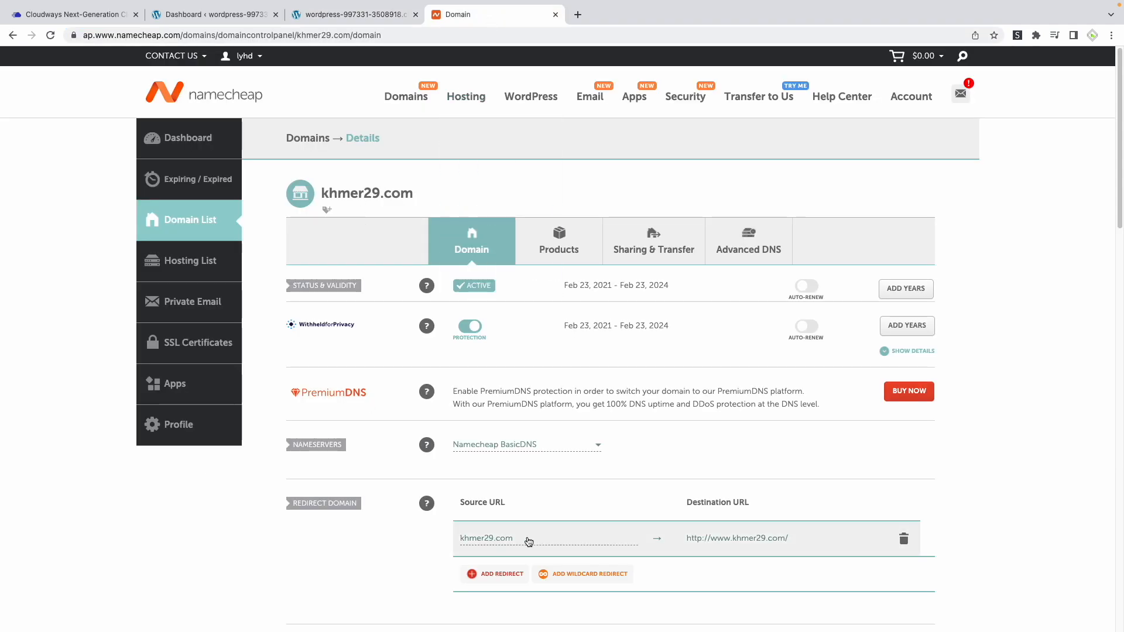
Add a new A Record with host @ to the Advanced DNS host records of khmer29.com
left_click(757, 258)
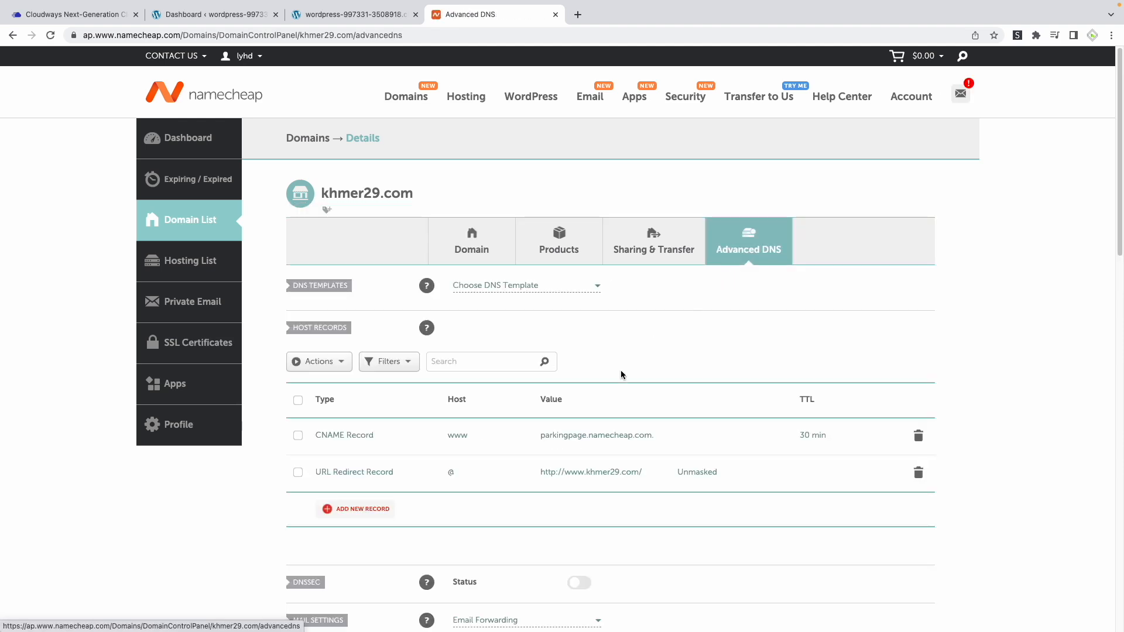
scroll(622, 379, "down", 1)
scroll(620, 374, "down", 3)
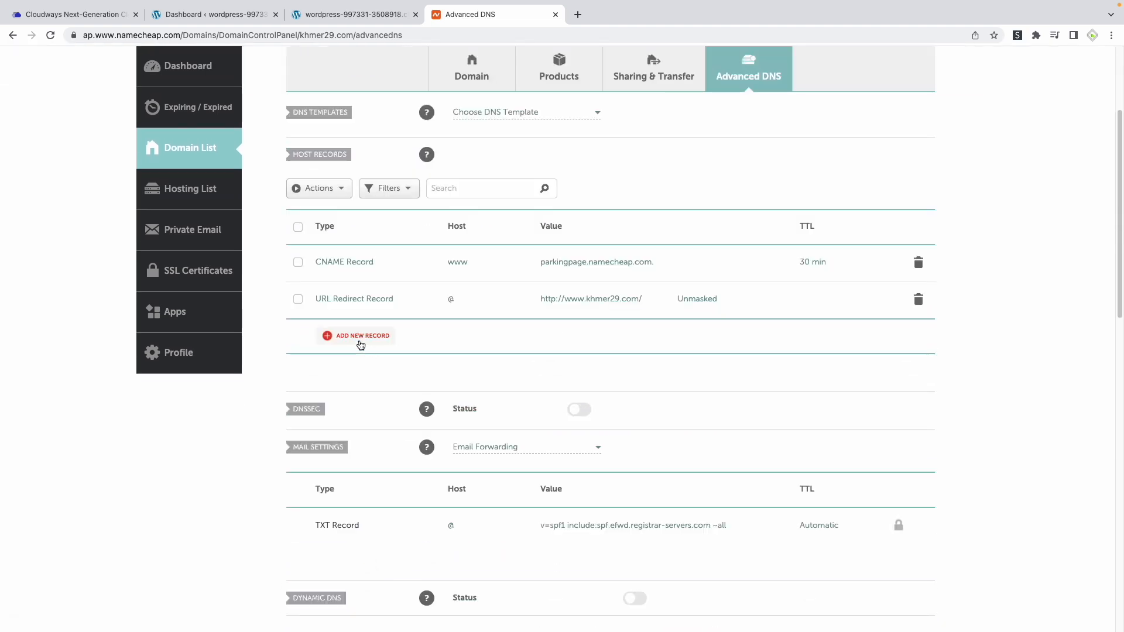
left_click(362, 337)
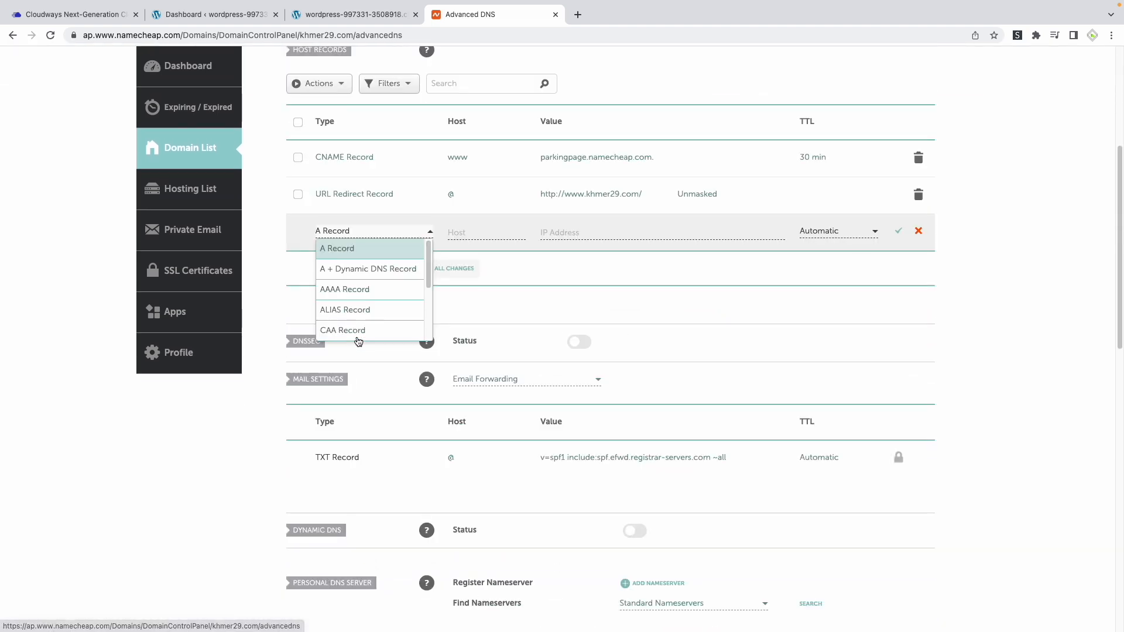
left_click(339, 252)
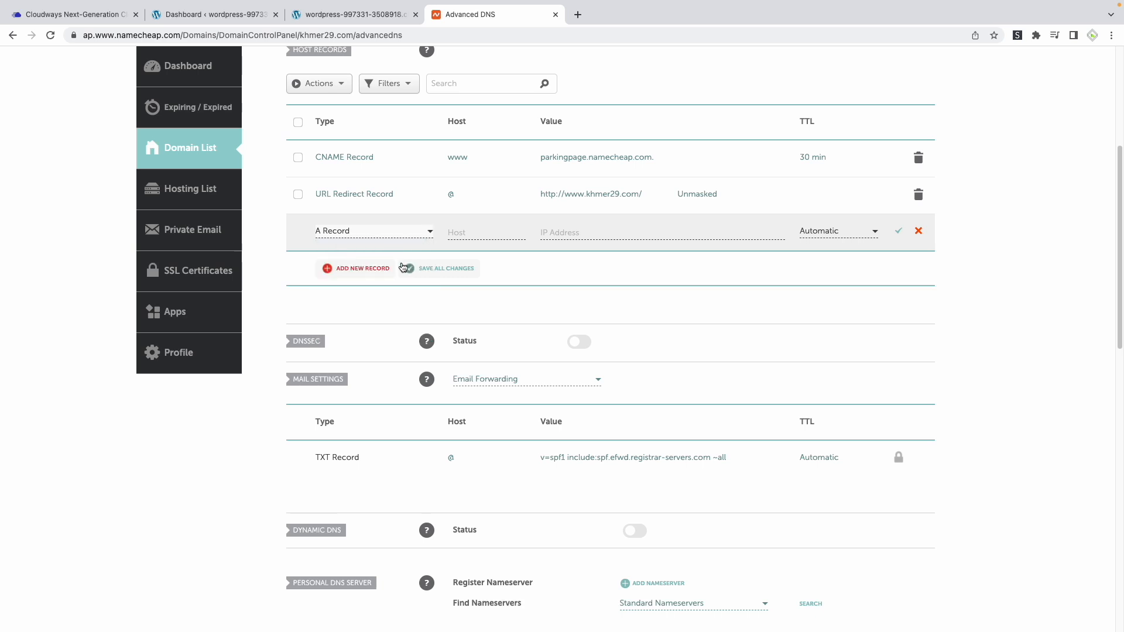
left_click(480, 235)
type("@")
Copy the server's public IP from Cloudways into the @ A Record on Namecheap, keep the TTL Automatic, and save the record
left_click(595, 233)
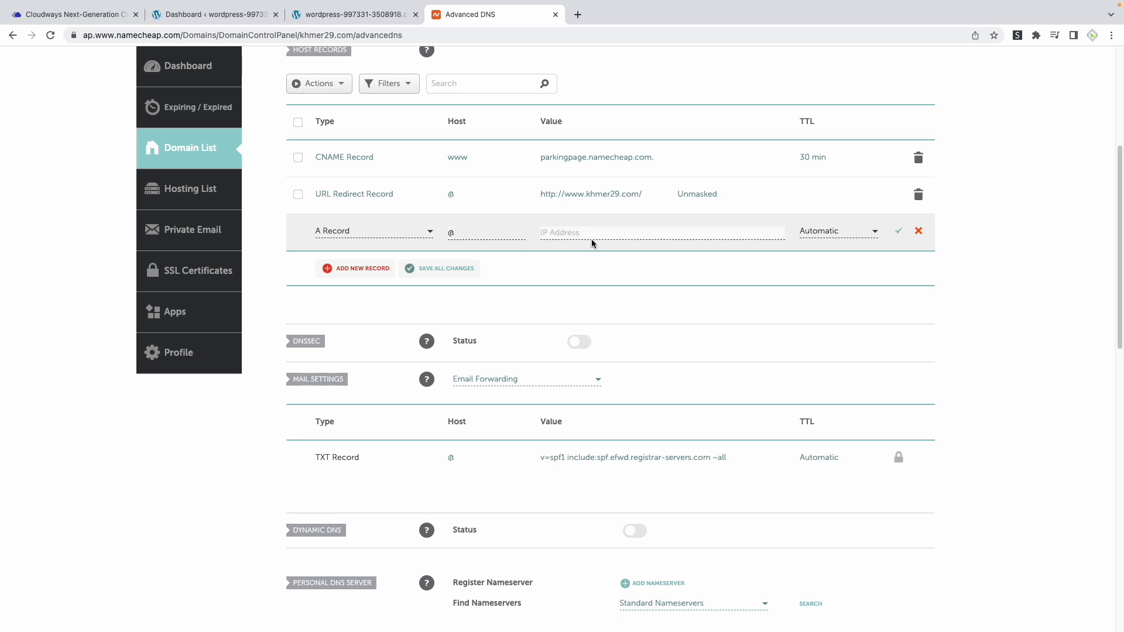
left_click(82, 14)
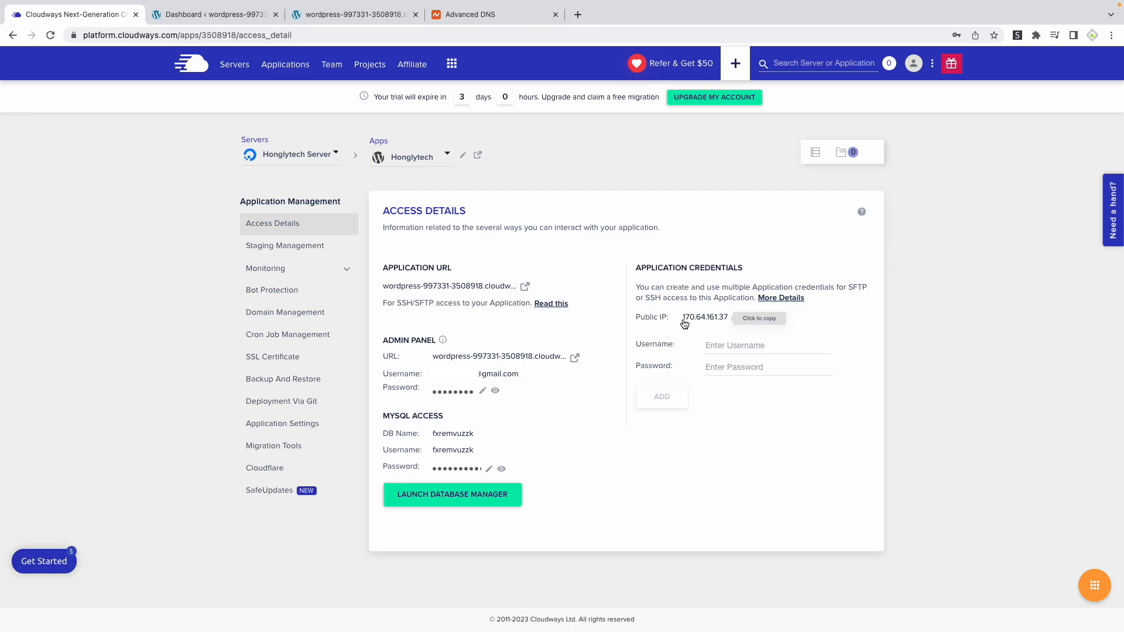
left_click(714, 321)
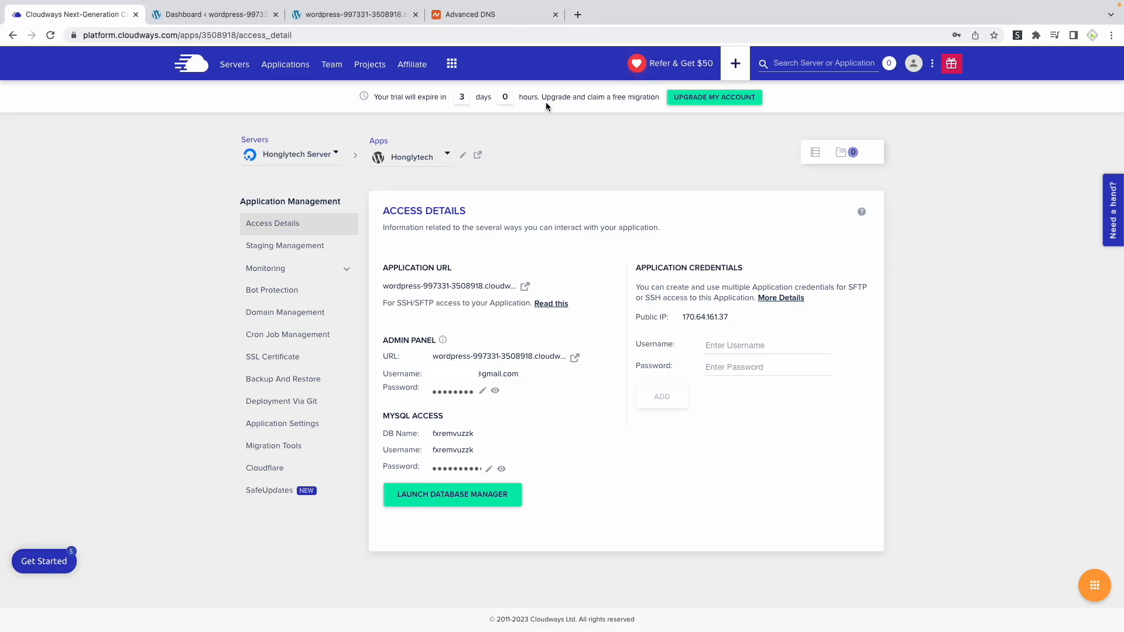
left_click(490, 16)
type("170.64.161.37")
left_click(840, 234)
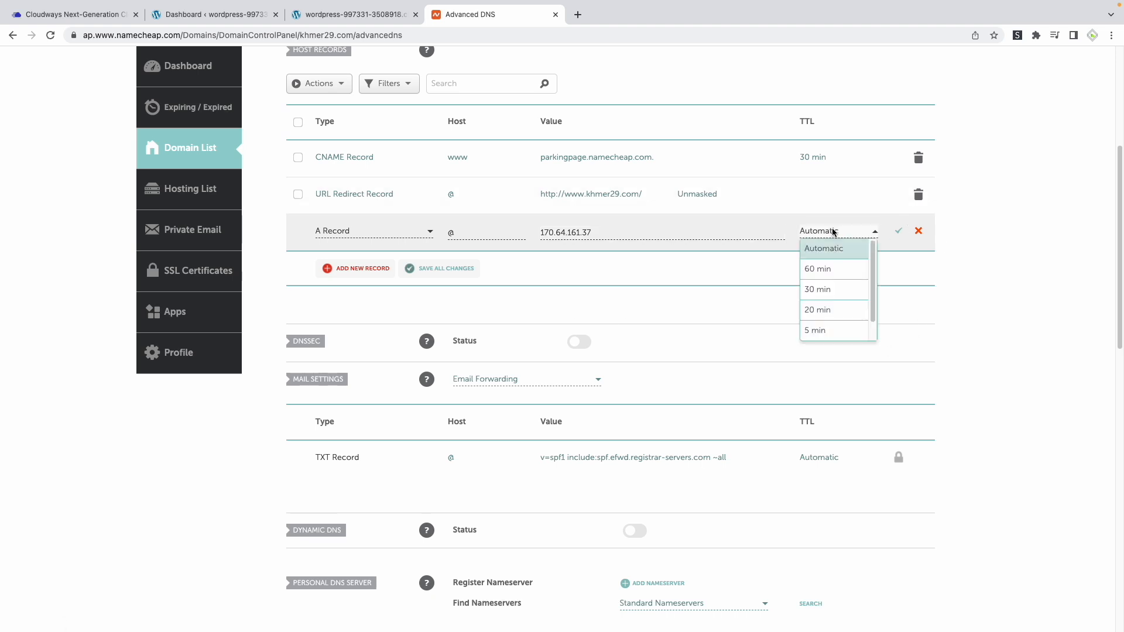
scroll(835, 301, "down", 1)
scroll(837, 309, "up", 1)
left_click(823, 248)
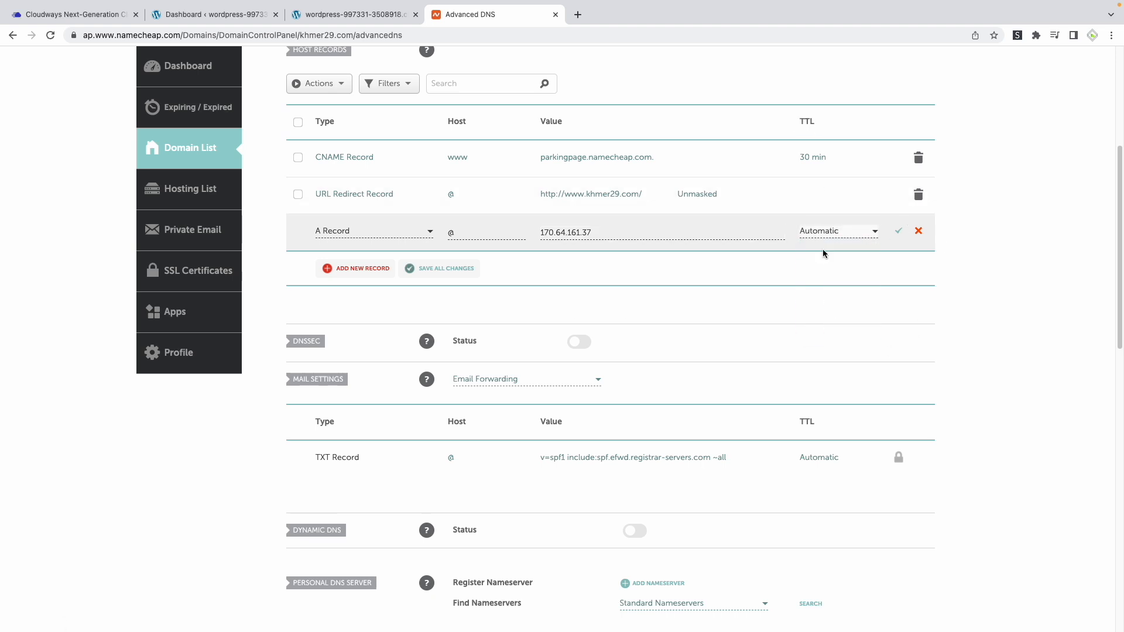
left_click(900, 233)
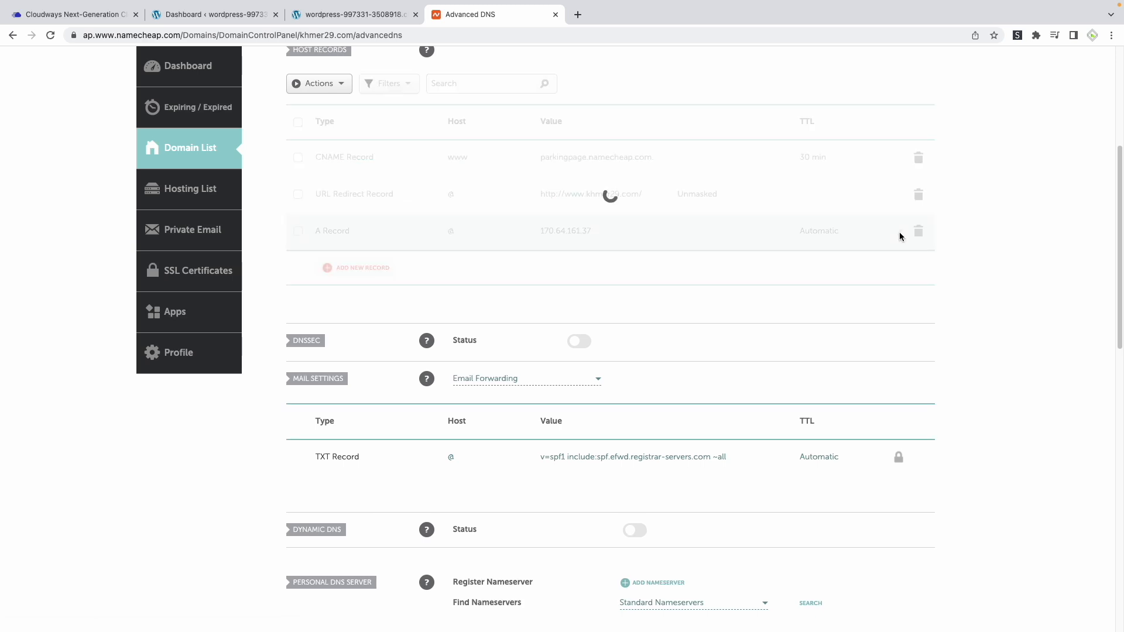
scroll(407, 253, "up", 1)
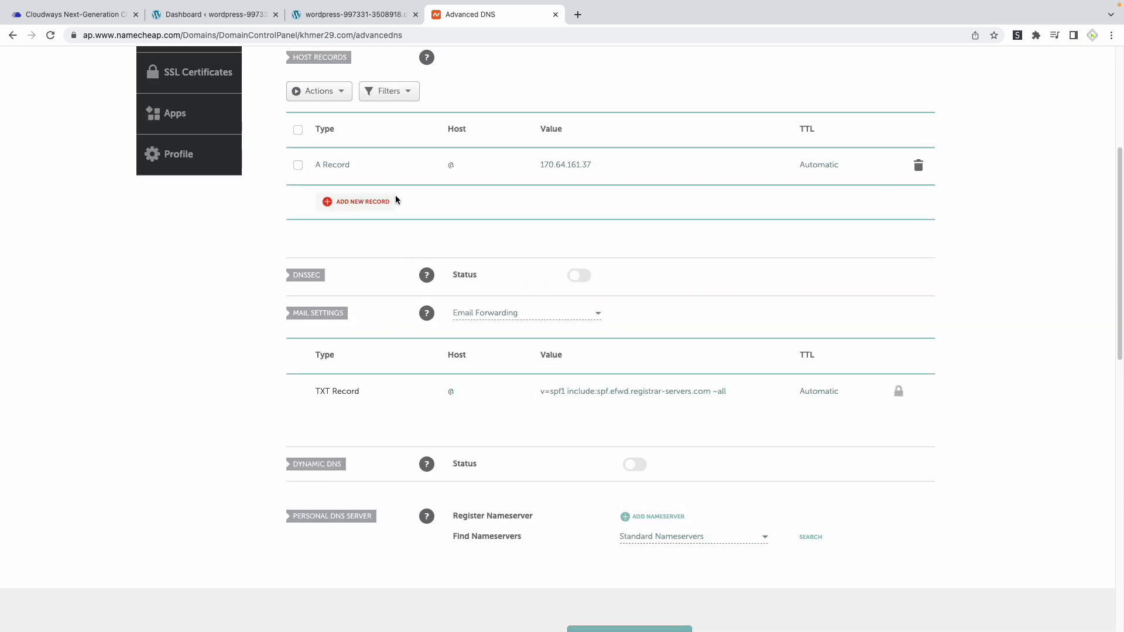
Add and save a second A Record for khmer29.com with host www, IP address 170.64.161.37 and automatic TTL
left_click(357, 205)
left_click(337, 251)
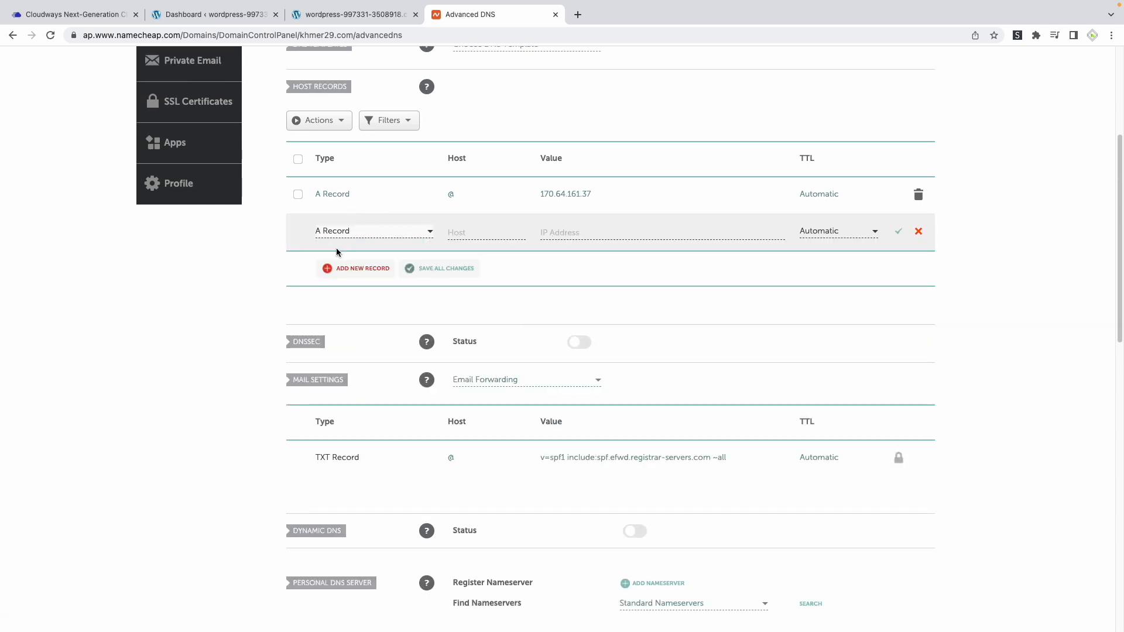
left_click(484, 232)
type("www")
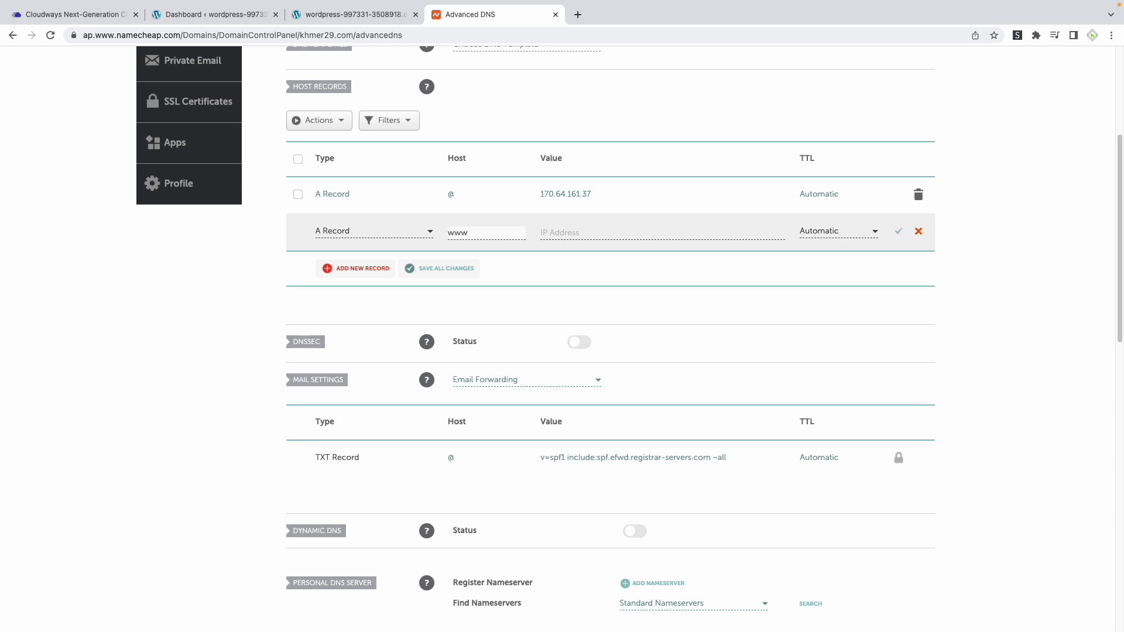
left_click(584, 237)
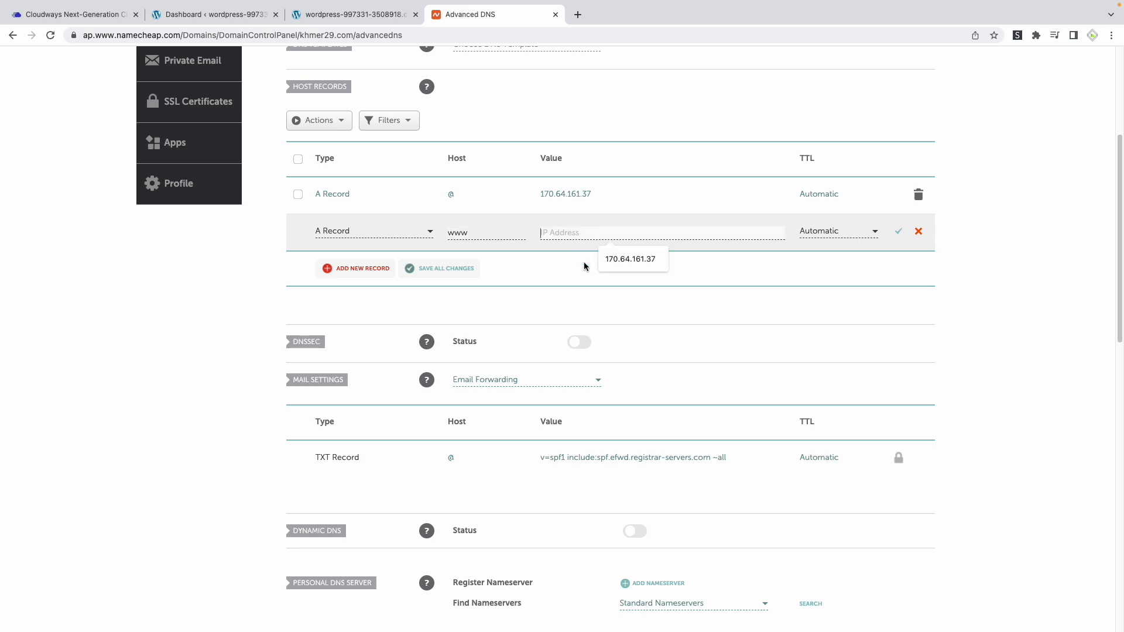
left_click(633, 259)
left_click(899, 231)
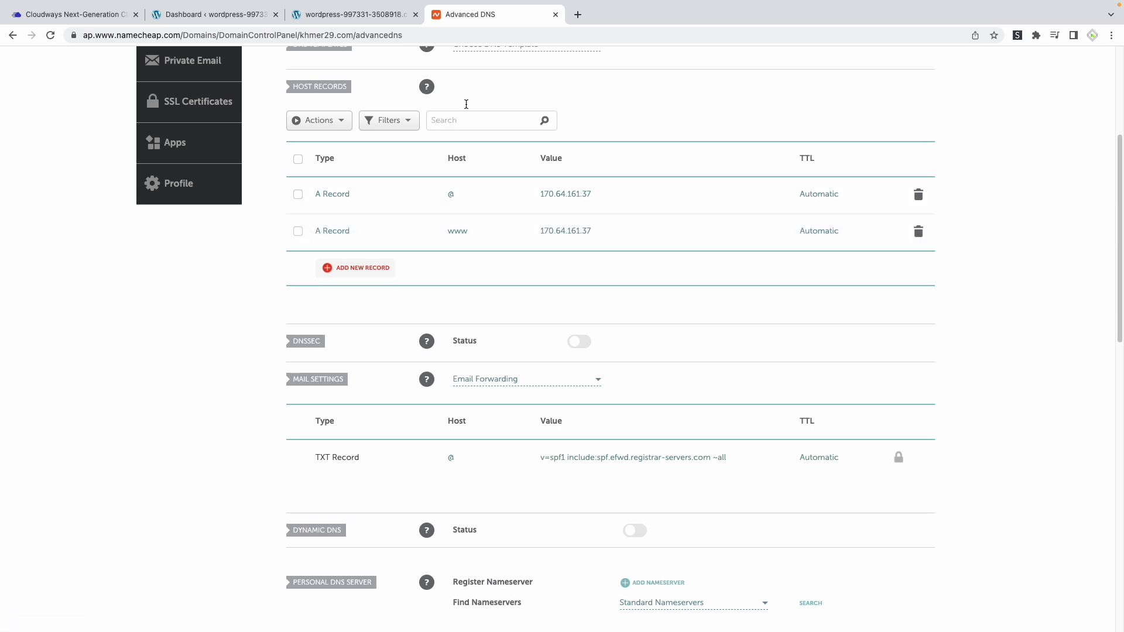
Switch to Cloudways and add the domain khmer29.com to the Honglytech application's domain list
left_click(35, 15)
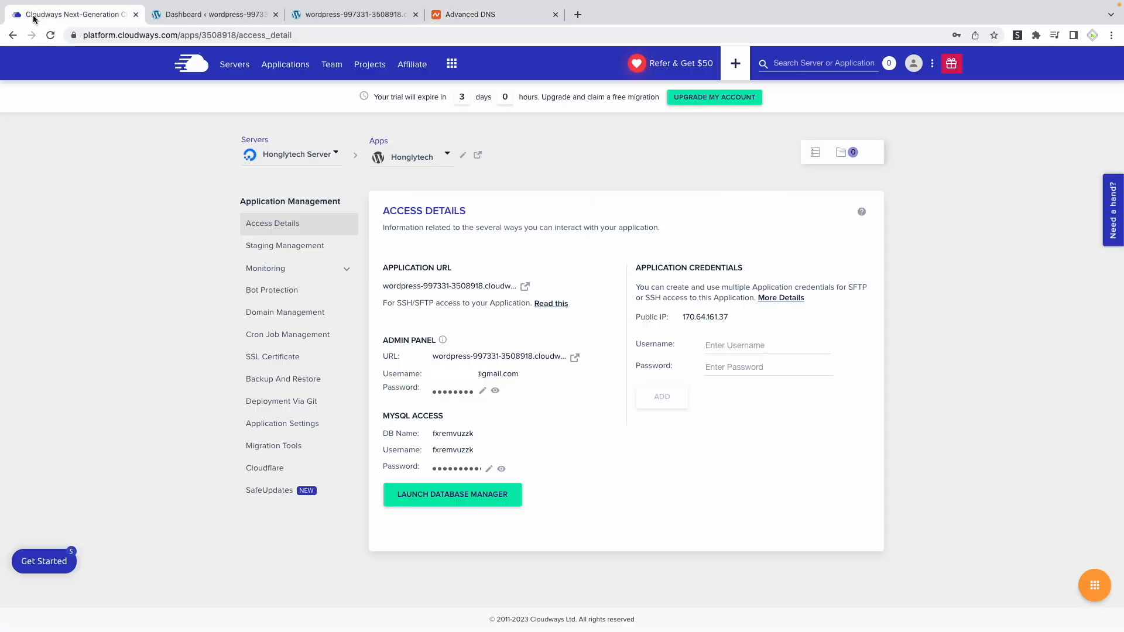
left_click(271, 318)
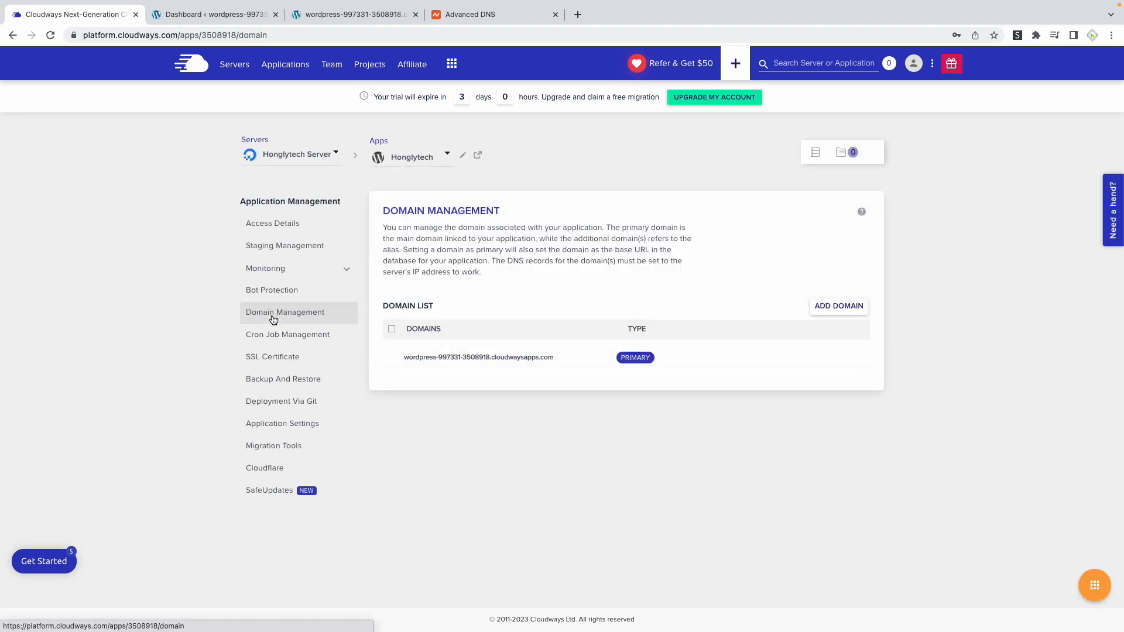
left_click(856, 308)
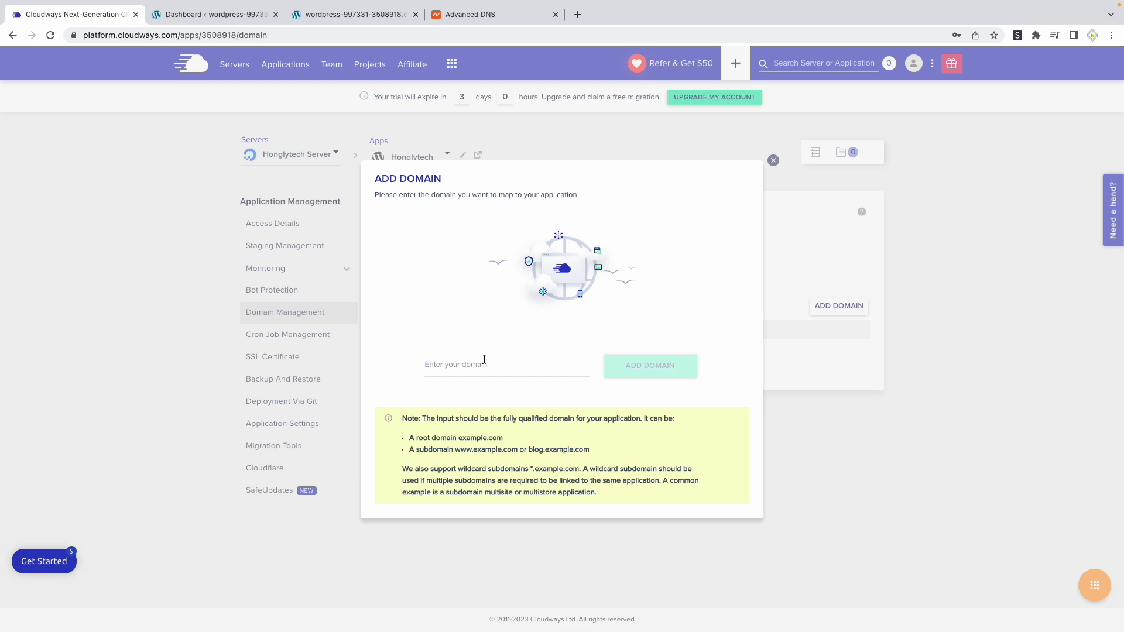
left_click(482, 367)
type("kh")
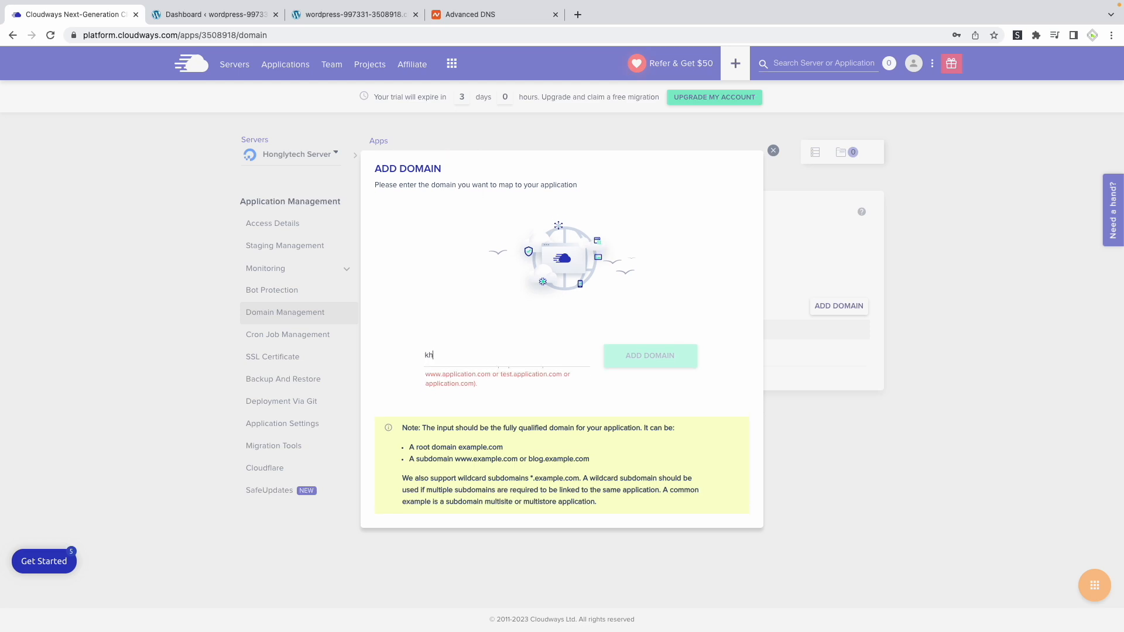
type("mer29.c9")
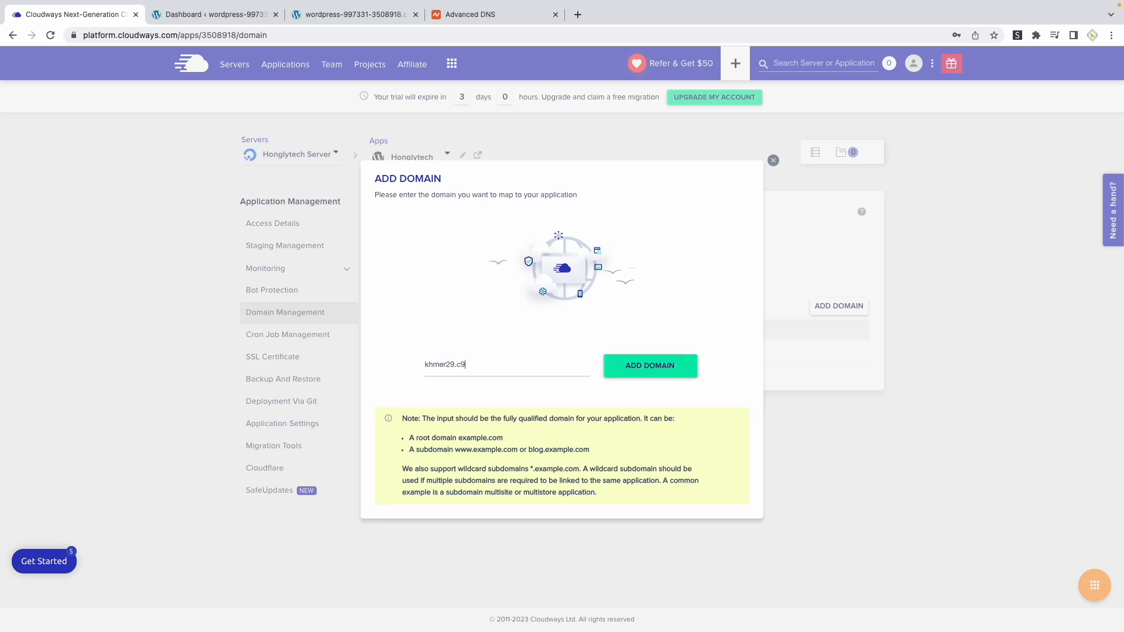
left_click(644, 365)
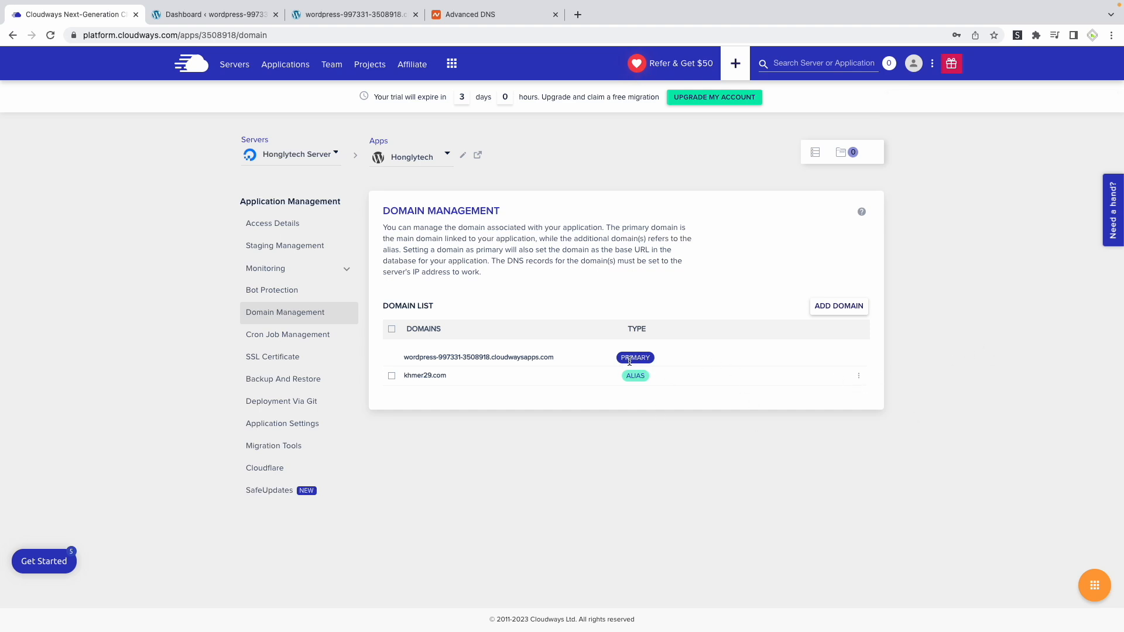
Make khmer29.com the primary domain of the Honglytech application
left_click(860, 377)
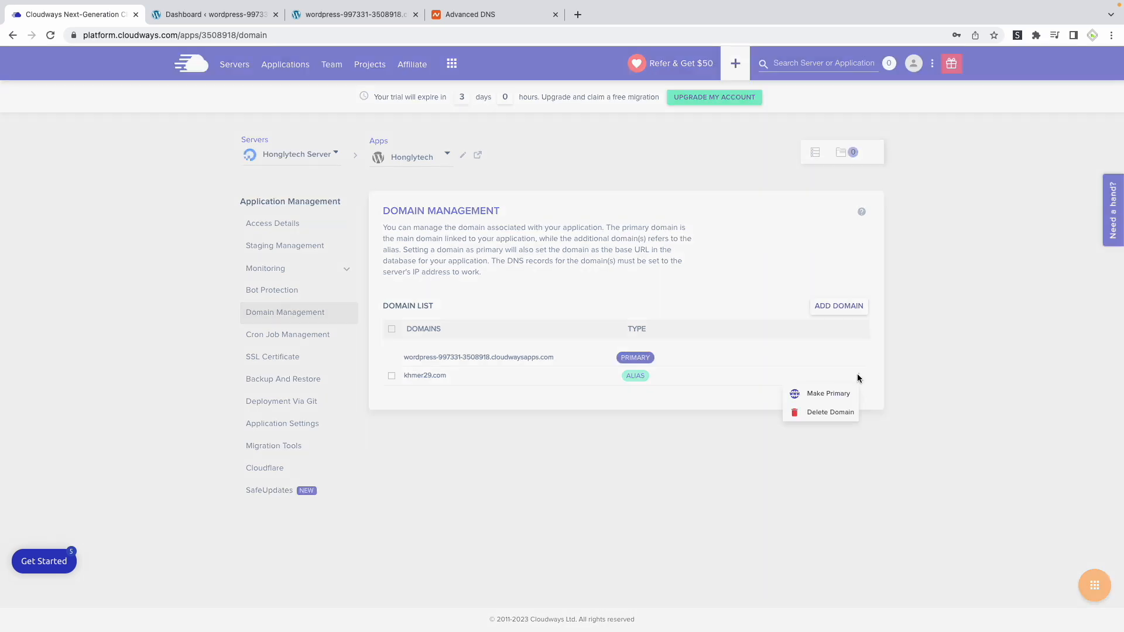
left_click(818, 396)
left_click(258, 392)
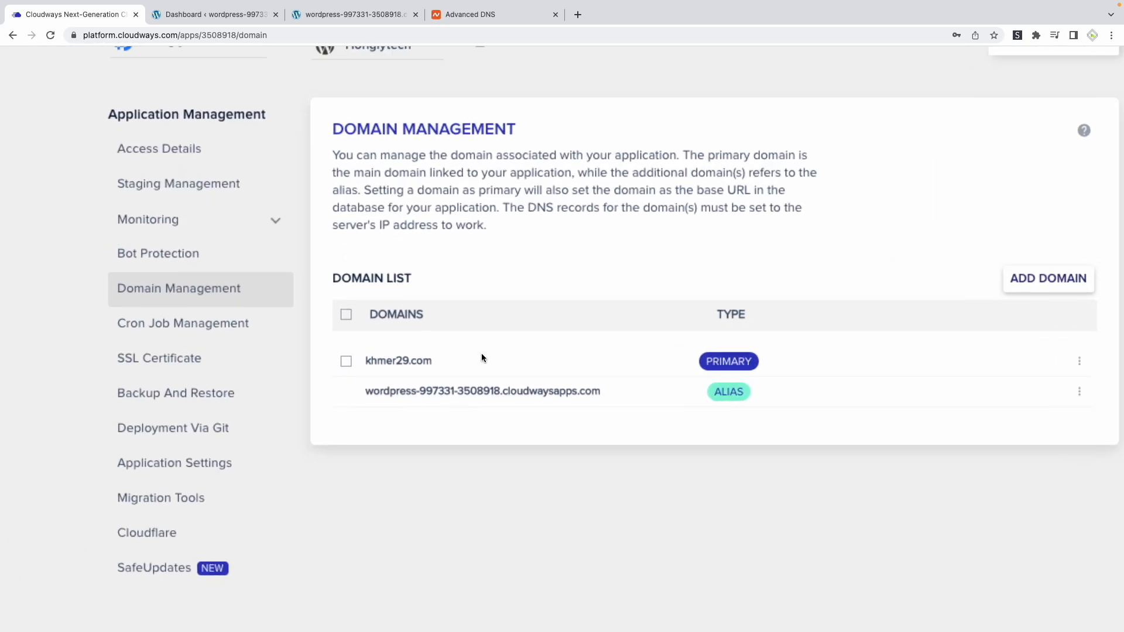
Open the khmer29.com/wp-admin/ address from the application's access details and log in to WordPress with the admin e-mail and password
left_click(159, 149)
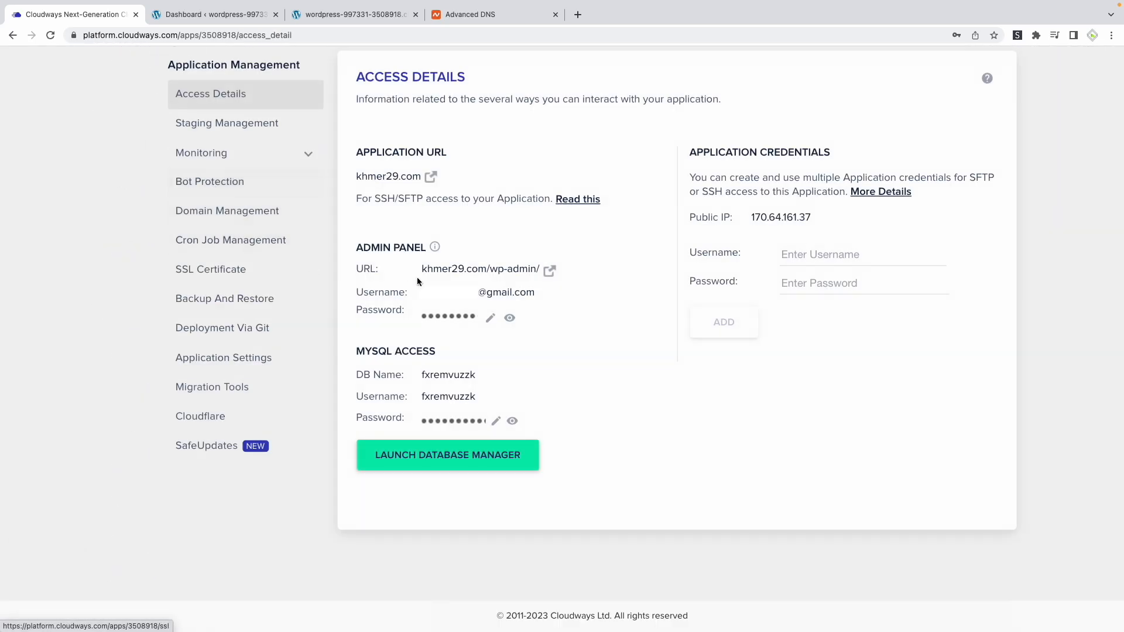
left_click(549, 273)
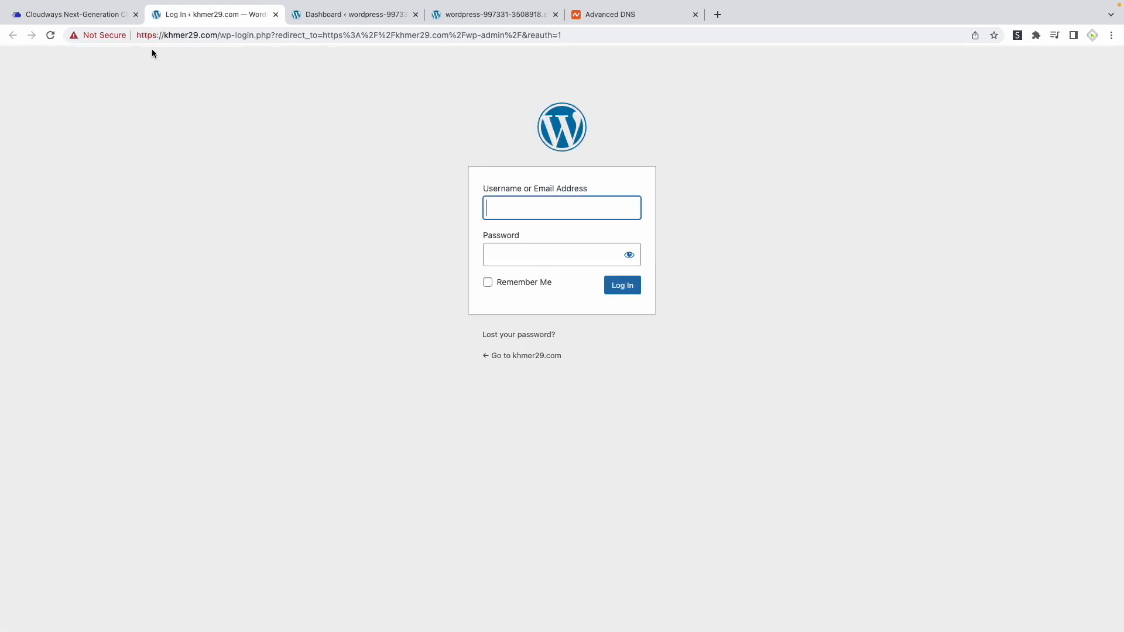
left_click_drag(164, 36, 217, 36)
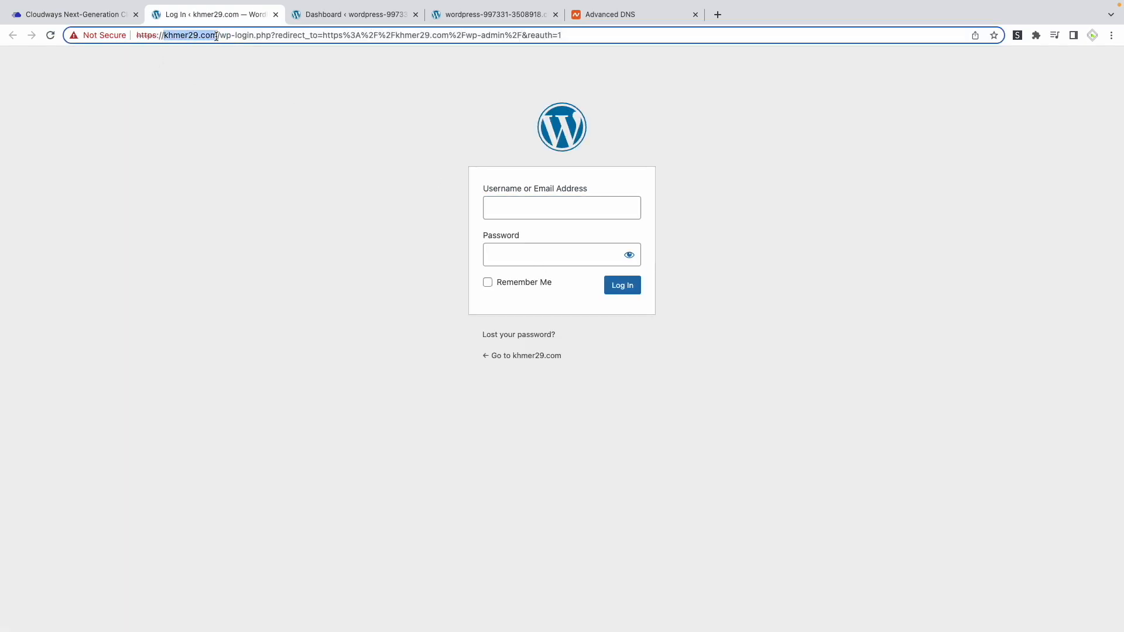
left_click(241, 120)
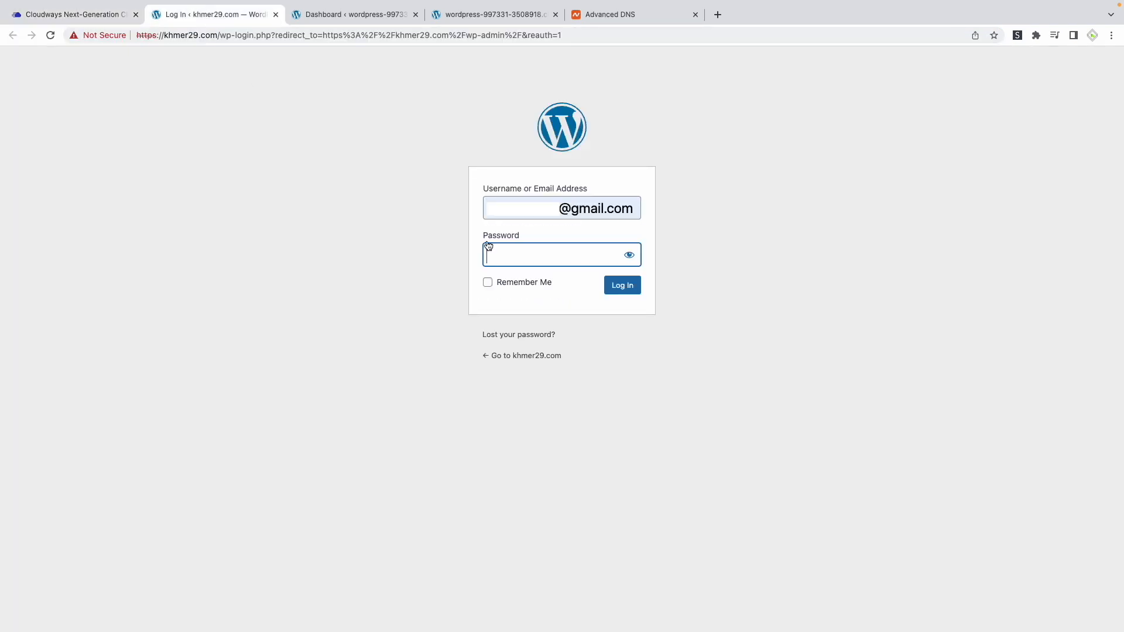
key("super+v")
left_click(505, 286)
left_click(631, 290)
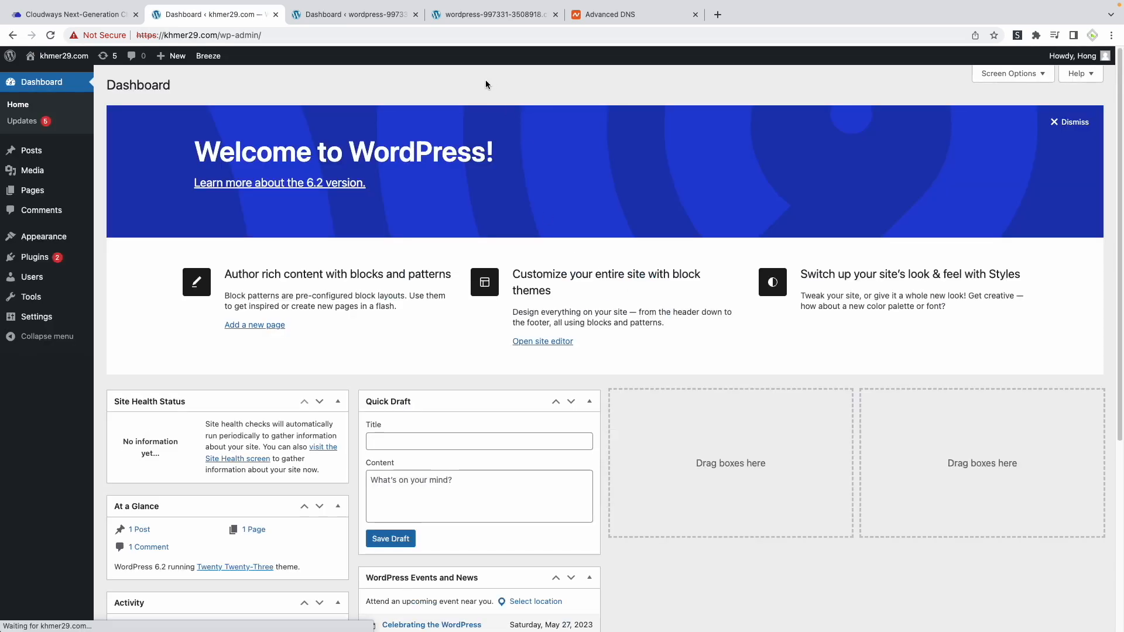
Close the pages of the temporary cloudwaysapps.com site and the Namecheap Advanced DNS page, leaving any unsaved changes
left_click(416, 14)
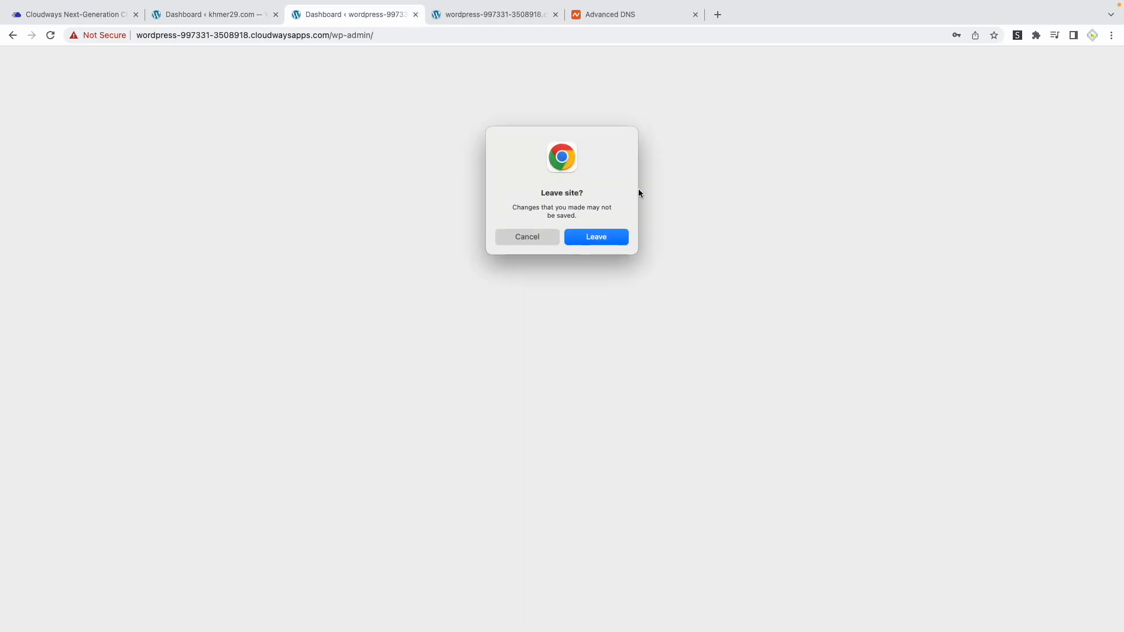
left_click(597, 237)
left_click(415, 14)
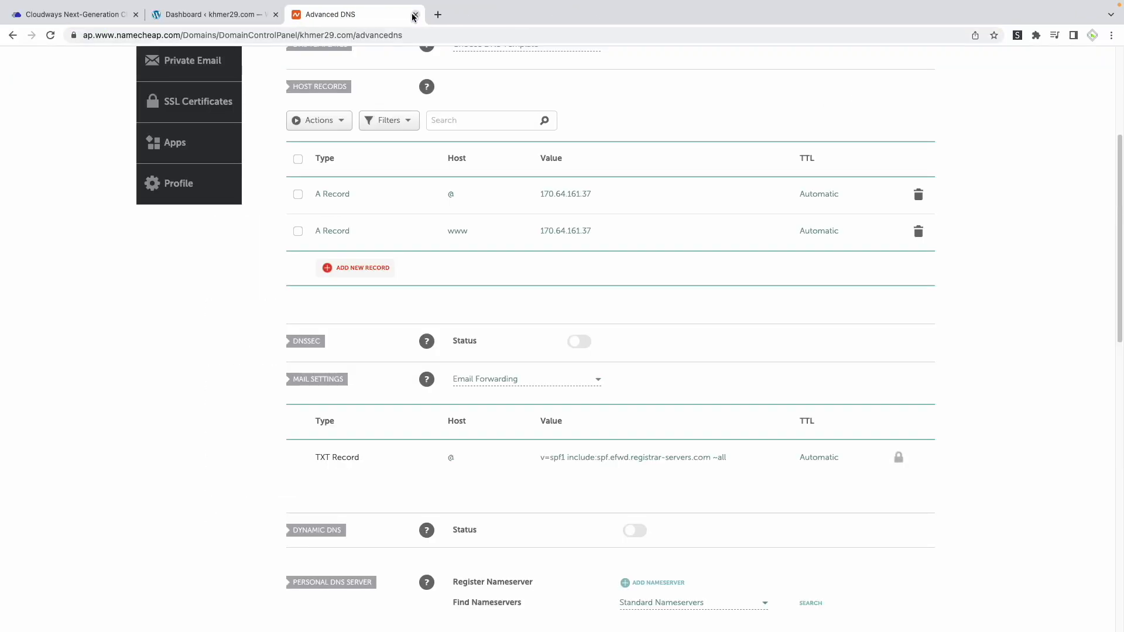
left_click(415, 14)
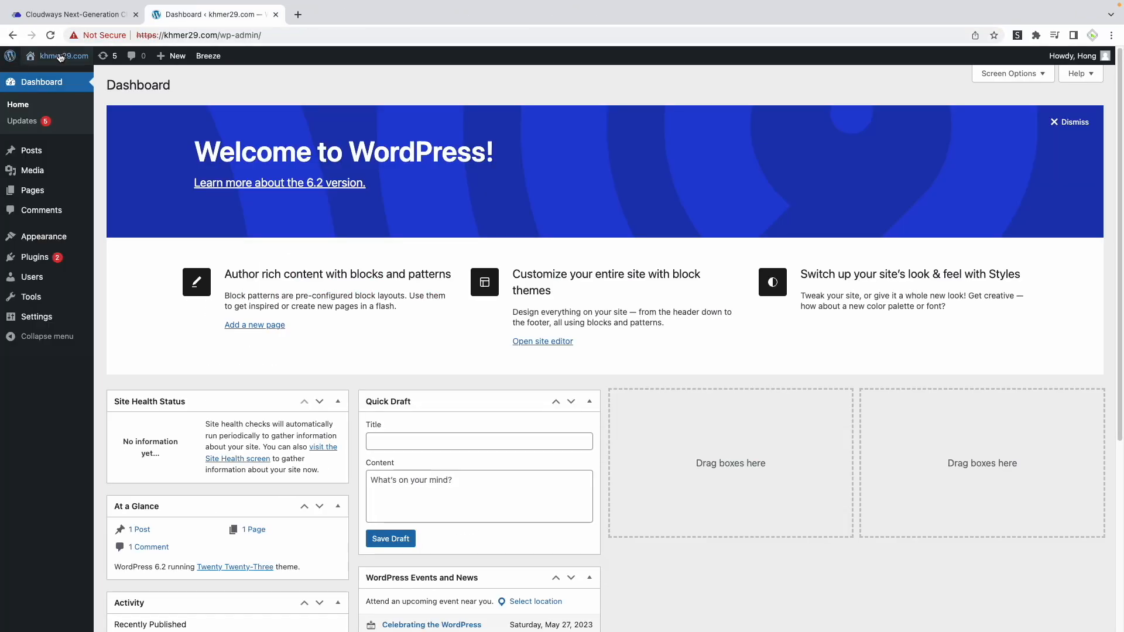
Open the khmer29.com front page separately from the dashboard and check its content and address security
mouse_move(59, 56)
right_click(59, 77)
left_click(82, 76)
left_click(343, 14)
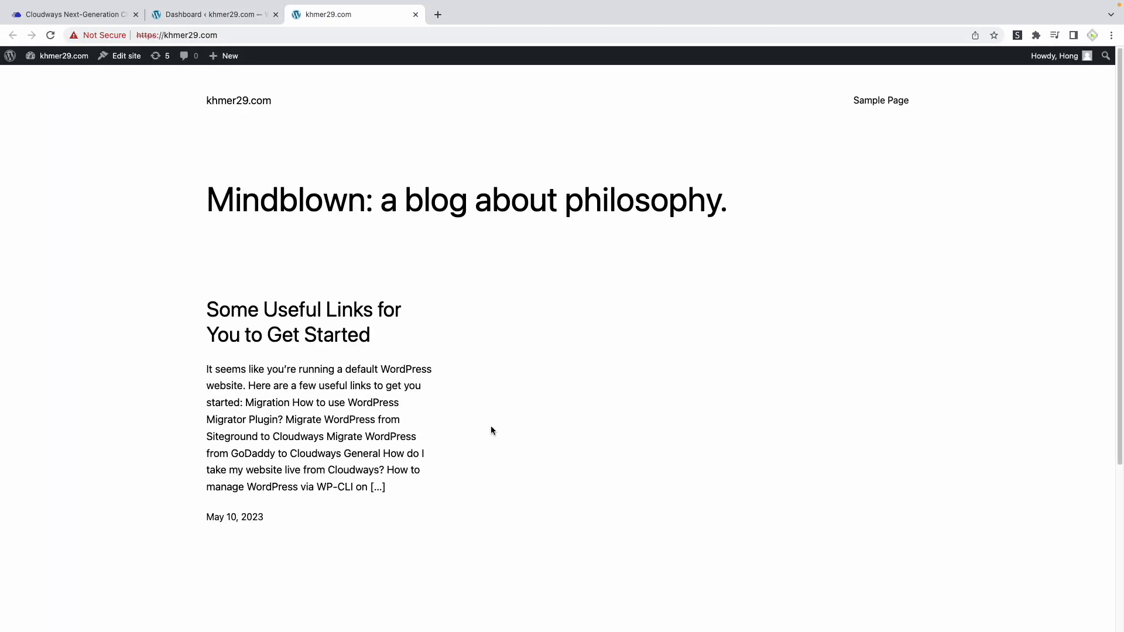
scroll(521, 384, "down", 5)
scroll(522, 392, "up", 5)
left_click(143, 36)
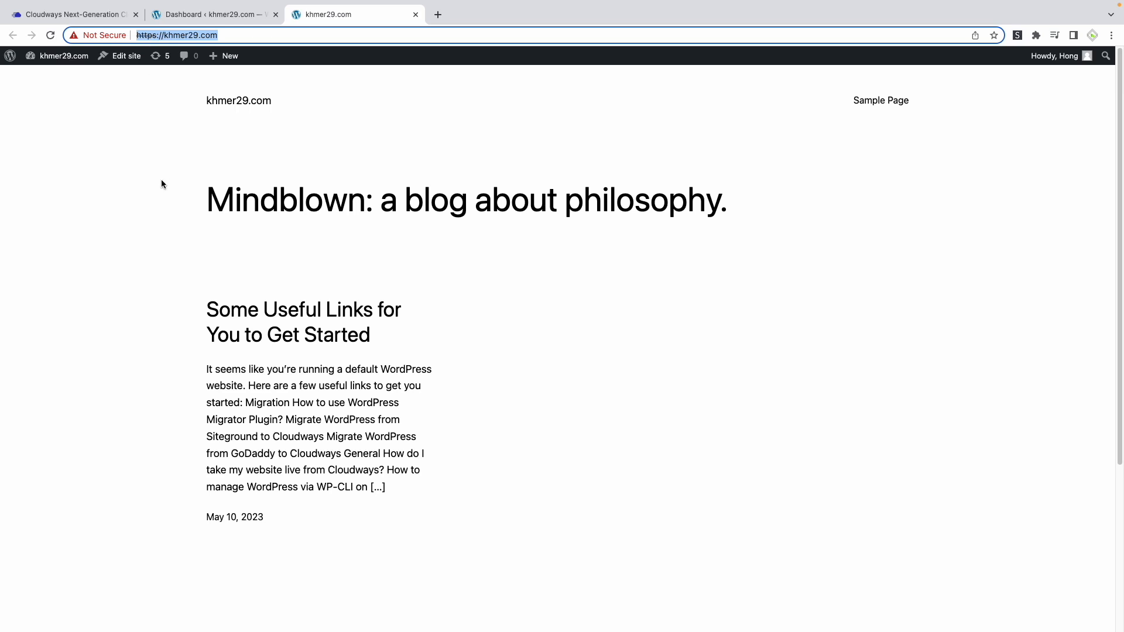
Open the SSL certificate settings of the Honglytech application in Cloudways and choose Let's Encrypt as the certificate type
left_click(80, 17)
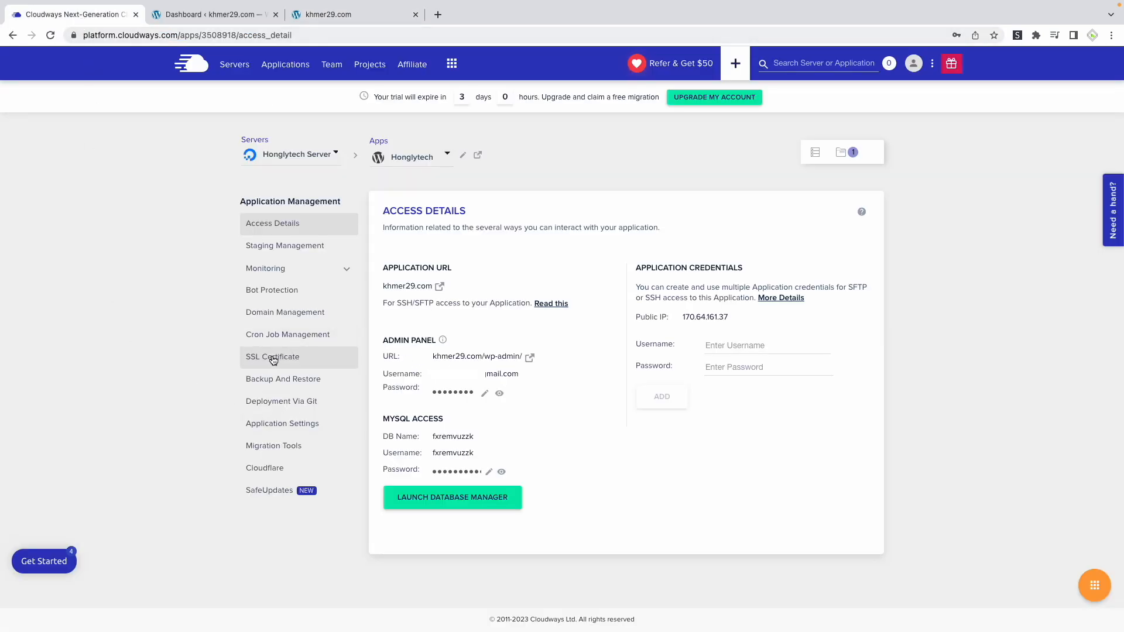
left_click(297, 363)
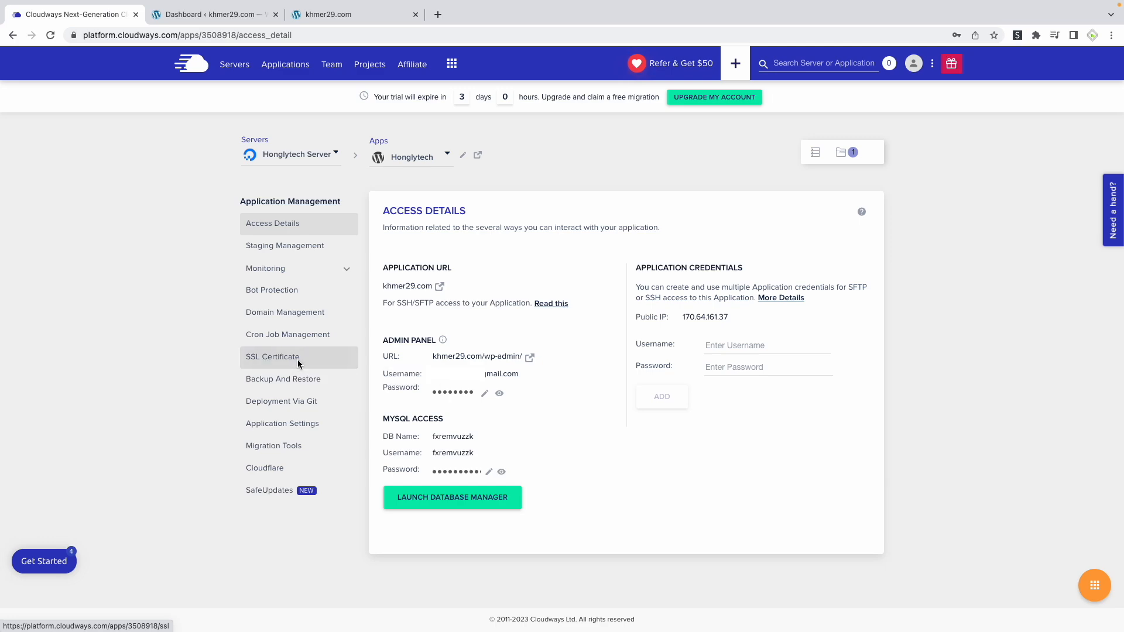
key("ctrl+plus")
key("ctrl+plus")
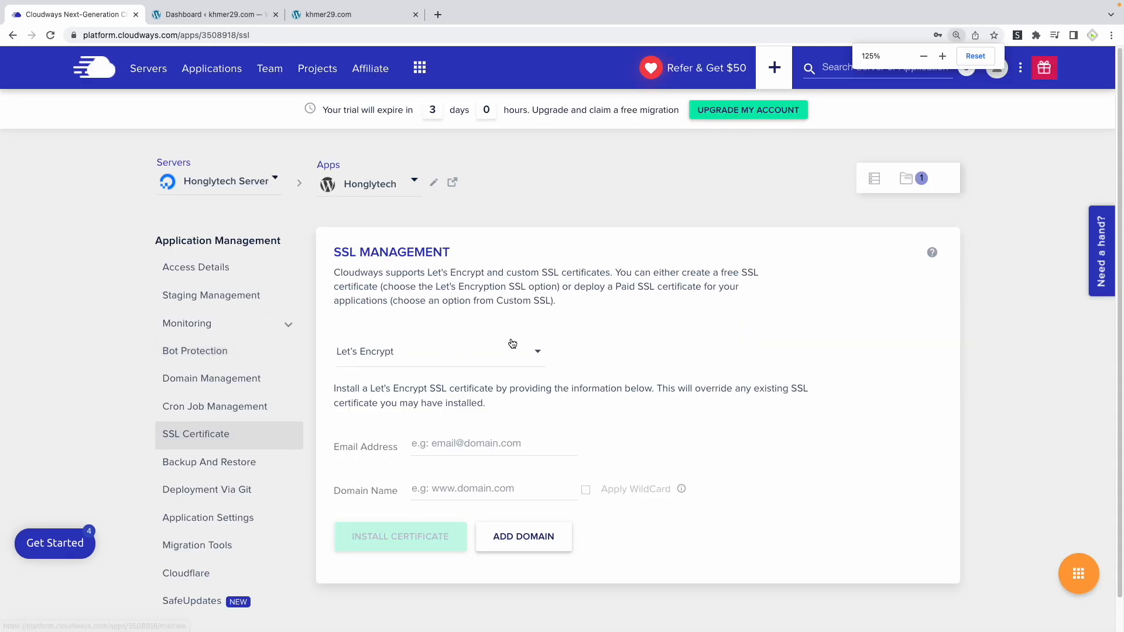
left_click(515, 345)
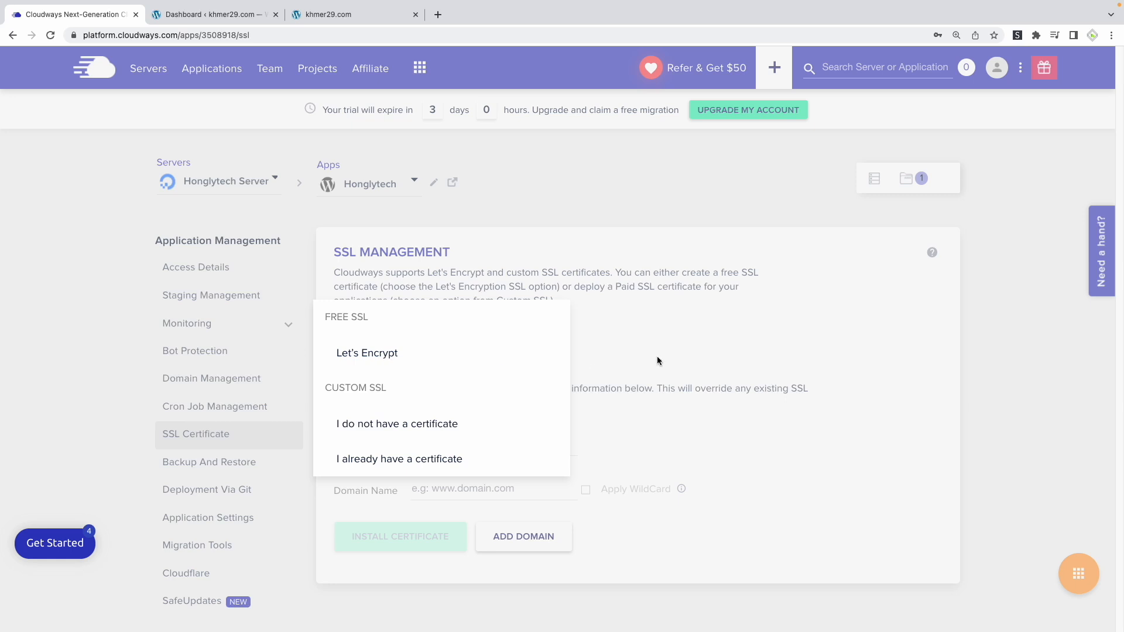
left_click(374, 355)
left_click(430, 359)
left_click(626, 361)
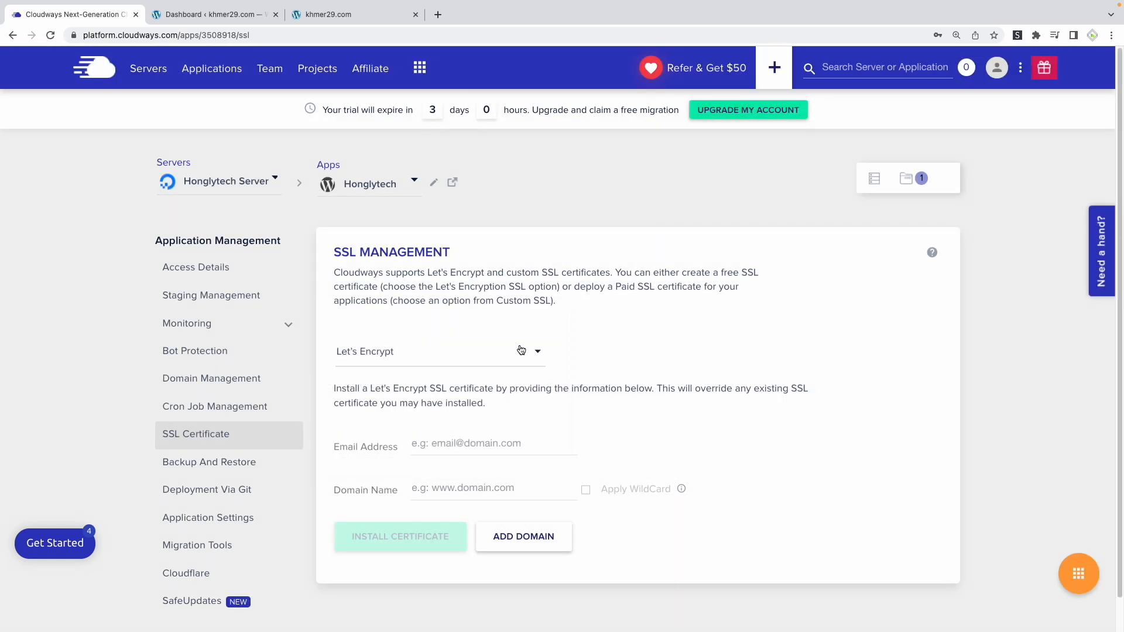
Enter the contact e-mail and the domain khmer29.com without the wildcard option, and install the Let's Encrypt certificate
scroll(549, 349, "down", 1)
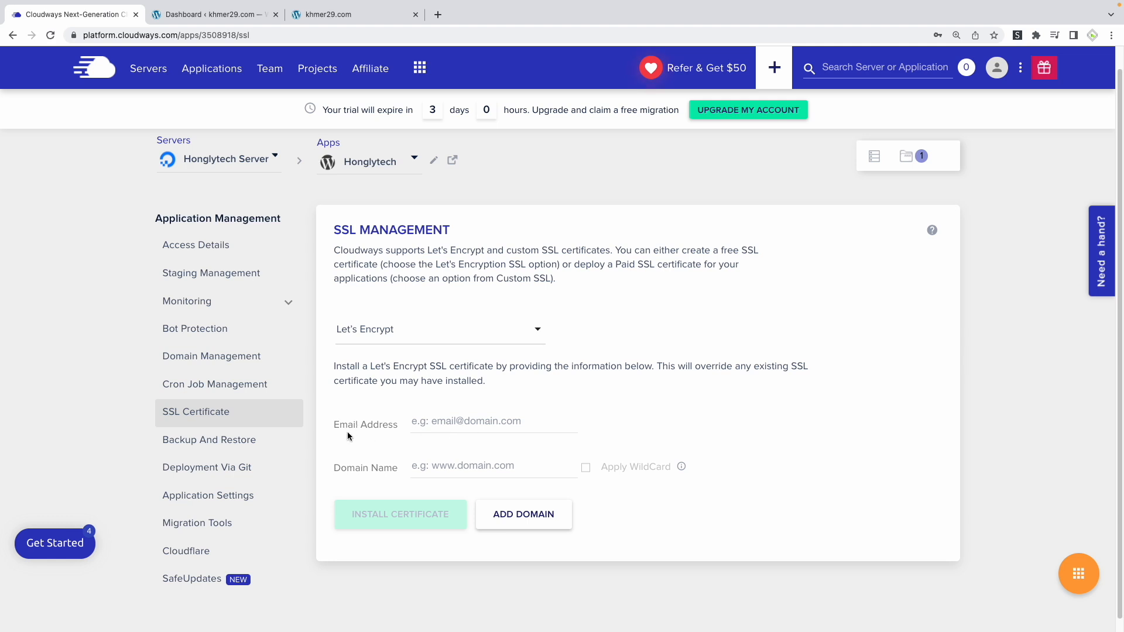
left_click(443, 423)
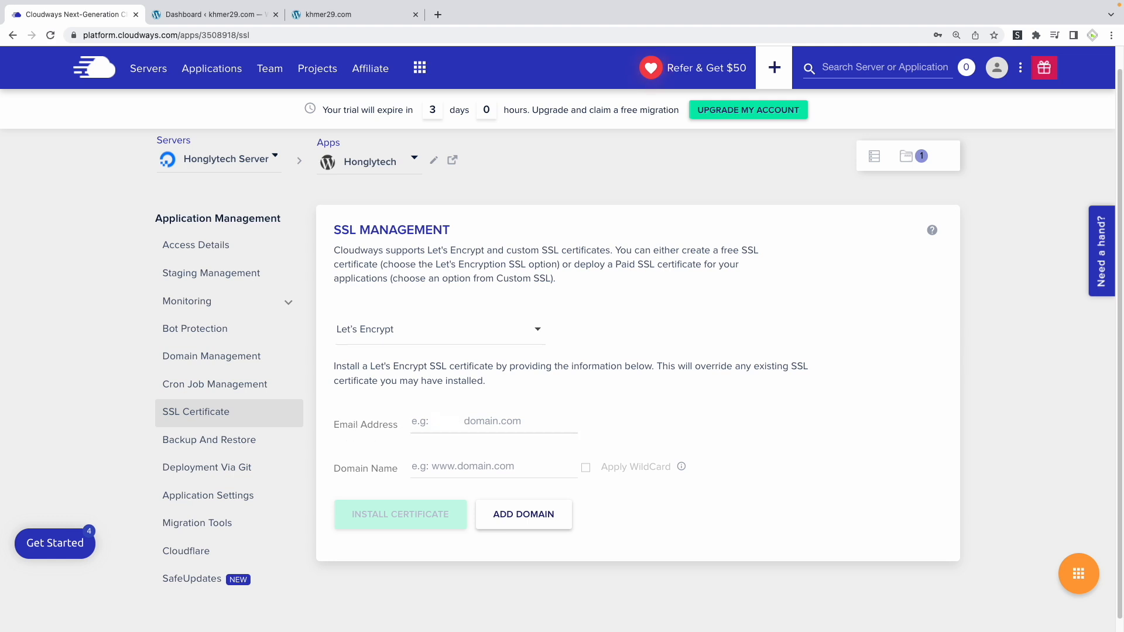
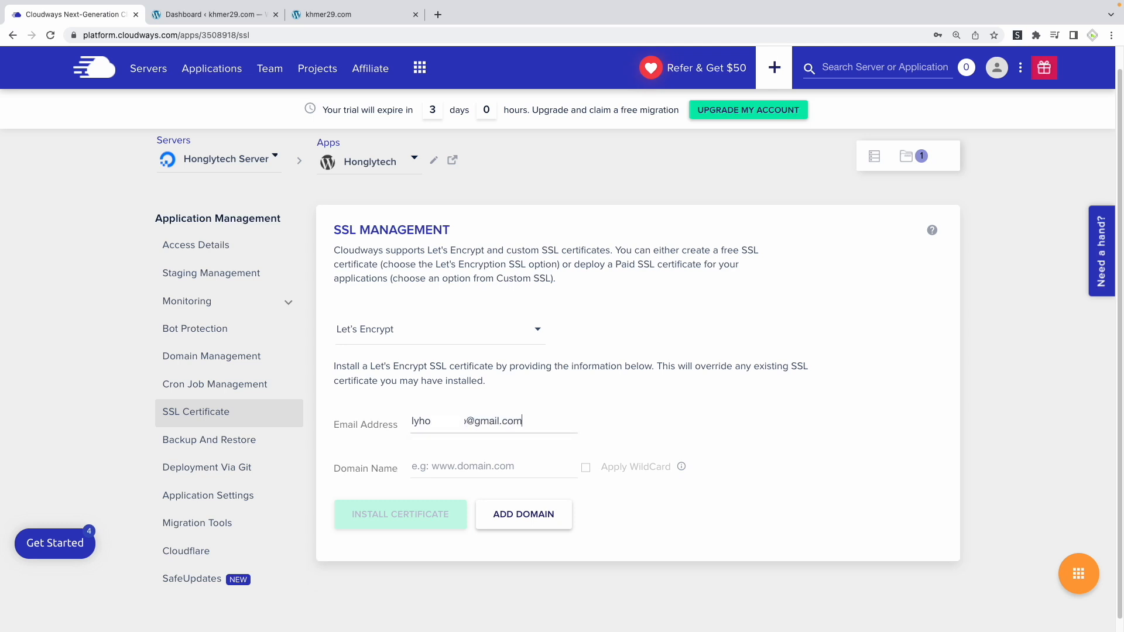
left_click(479, 468)
type("khmer29.com")
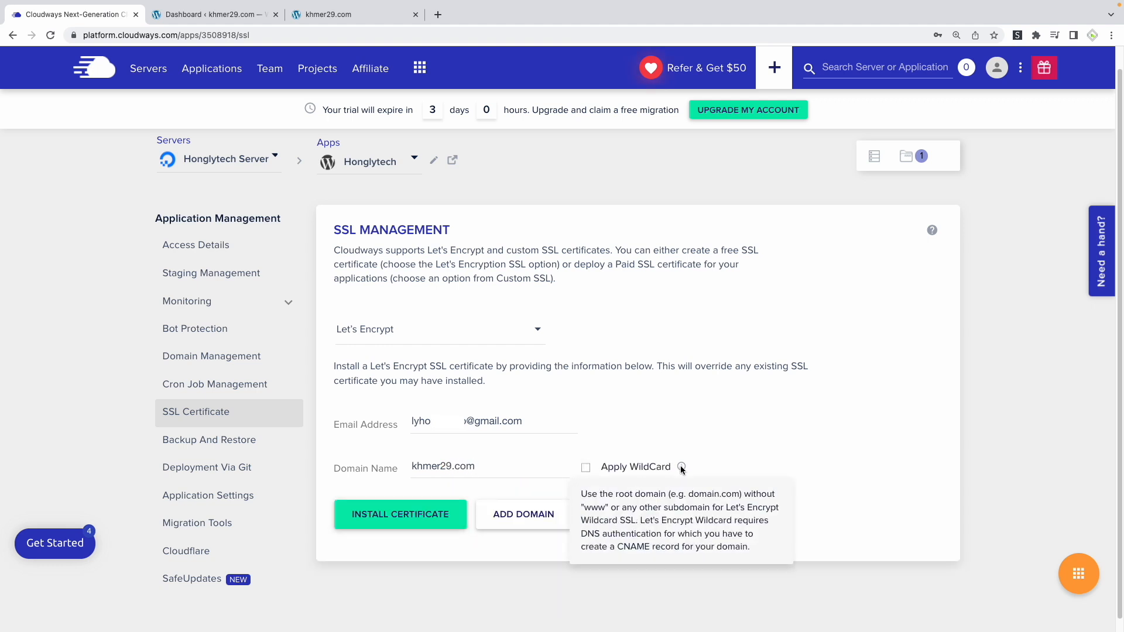
mouse_move(684, 467)
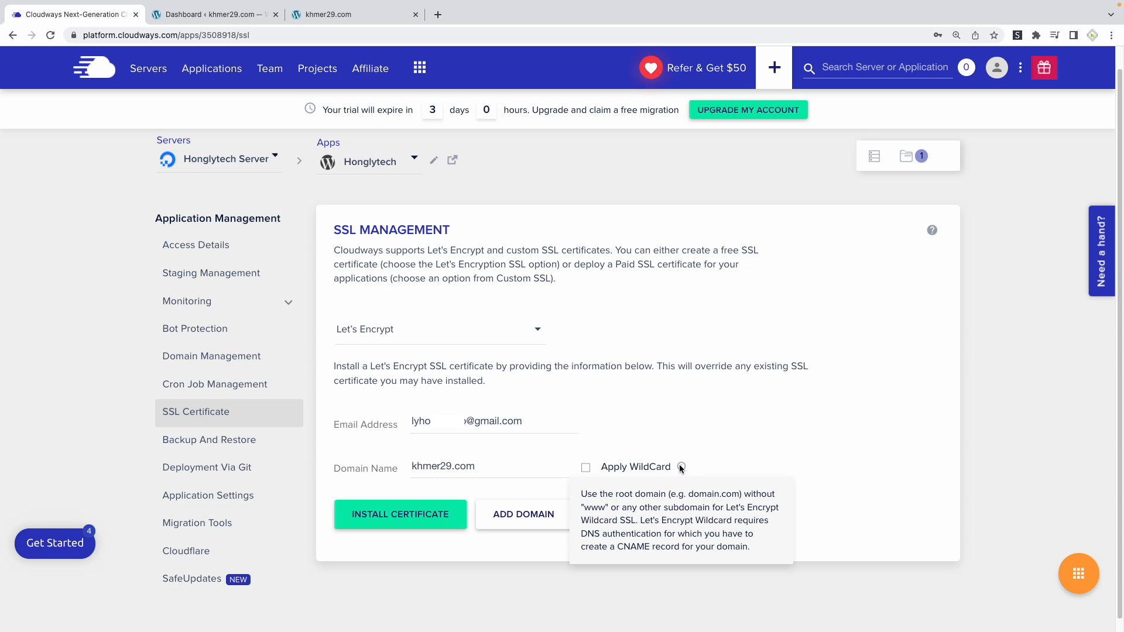
left_click(394, 522)
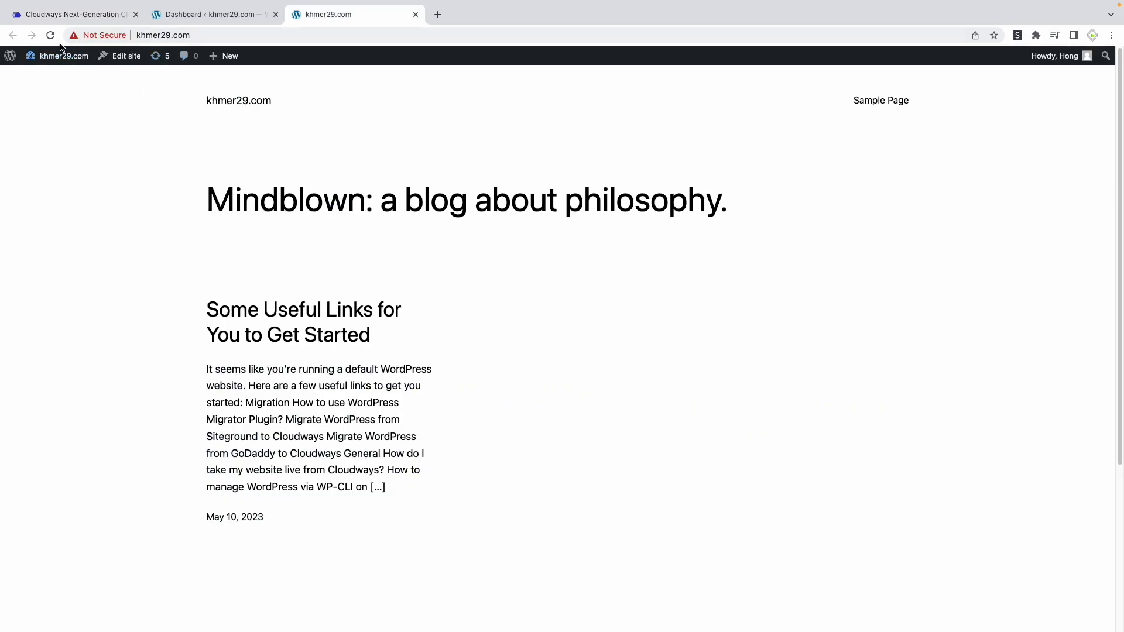
Reload the khmer29.com front page and compare its address security with the certificate status in Cloudways
left_click(50, 35)
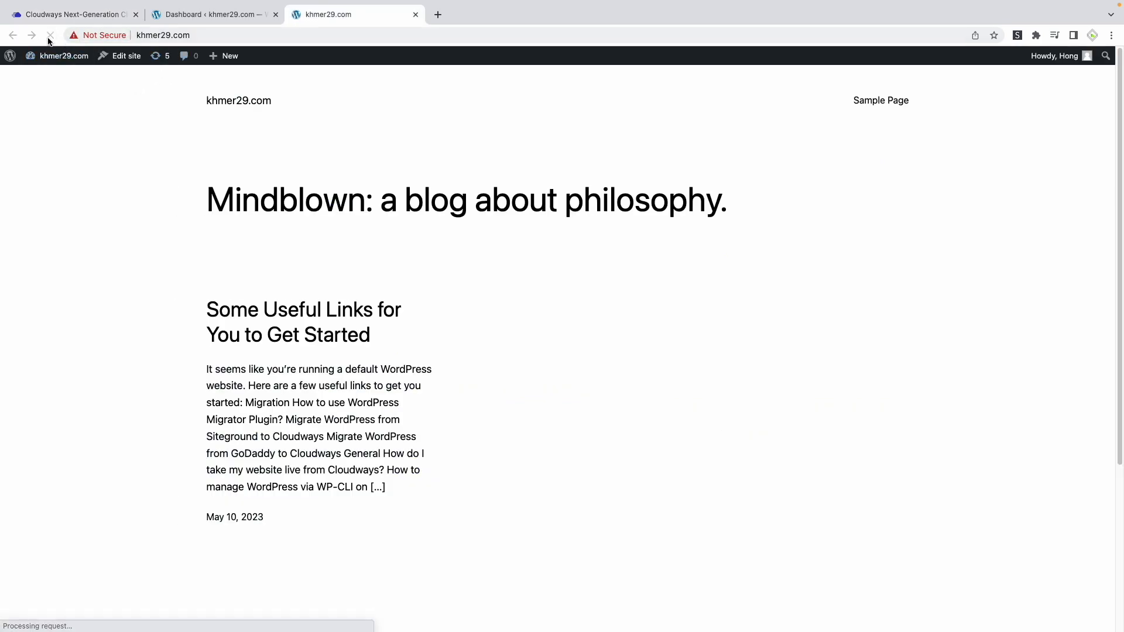
left_click(128, 35)
left_click(139, 35)
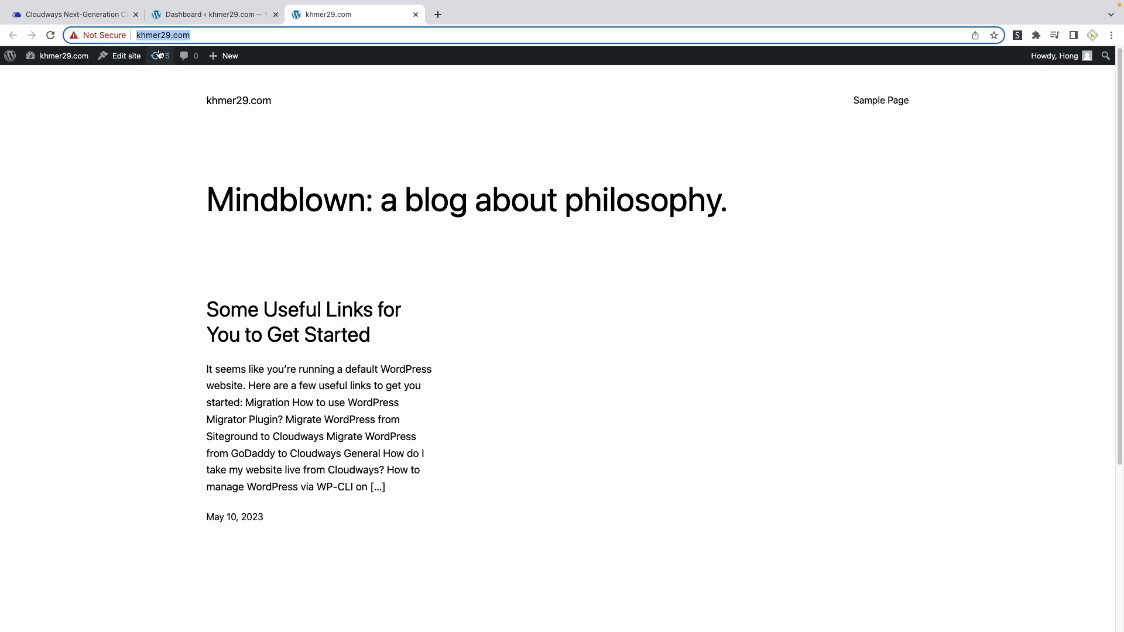
left_click(99, 16)
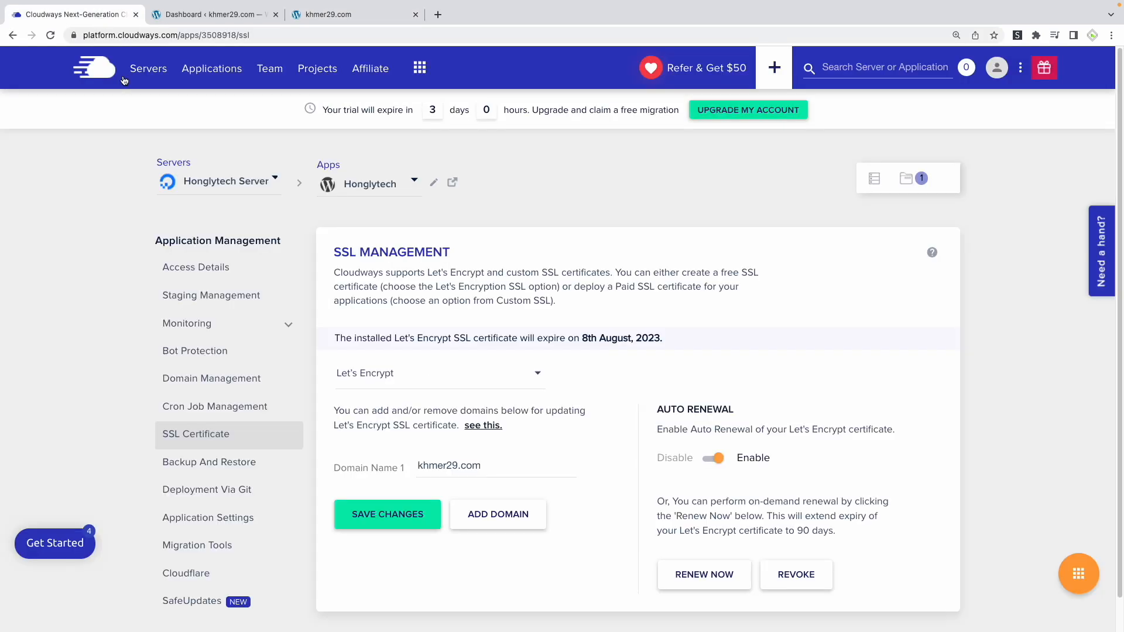
left_click(353, 18)
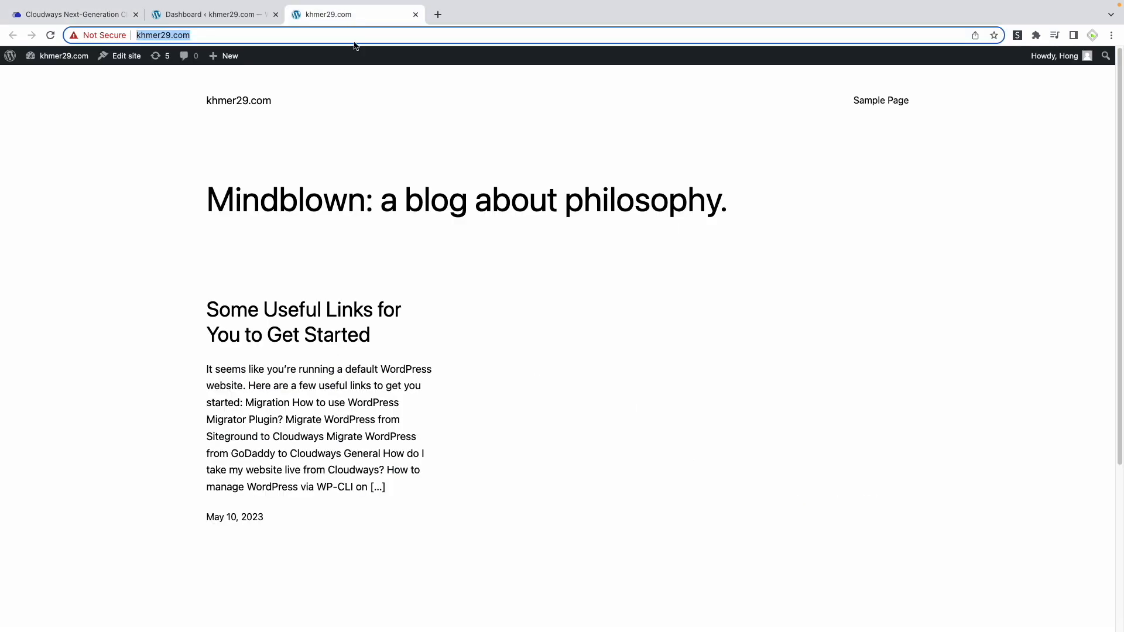
left_click(368, 172)
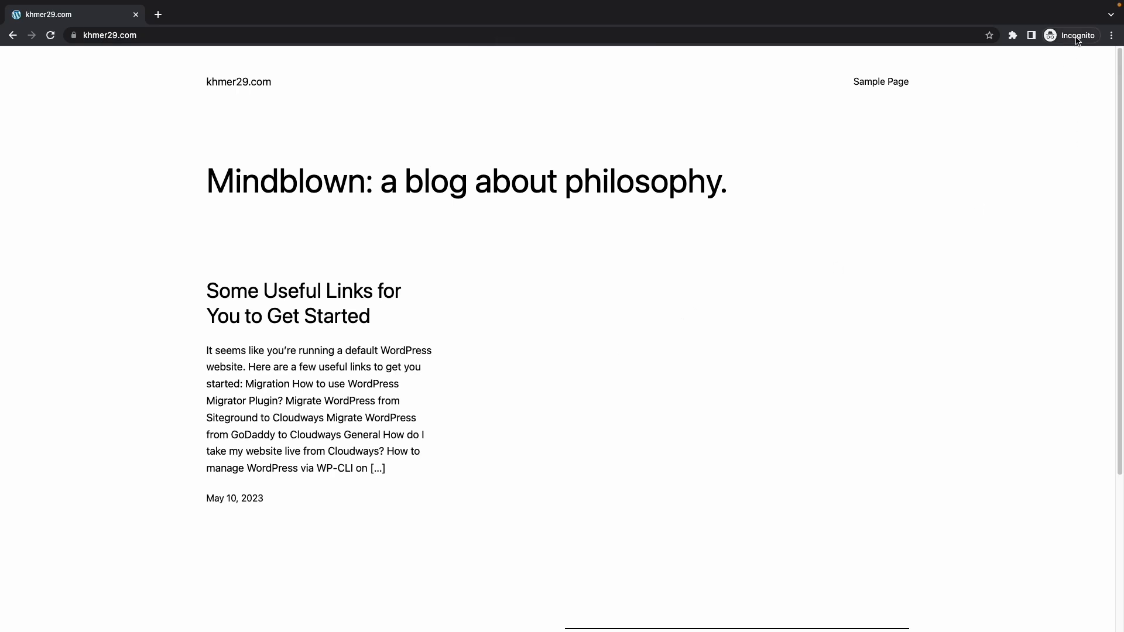
Inspect the connection security and certificate details of khmer29.com in the incognito window
left_click(73, 35)
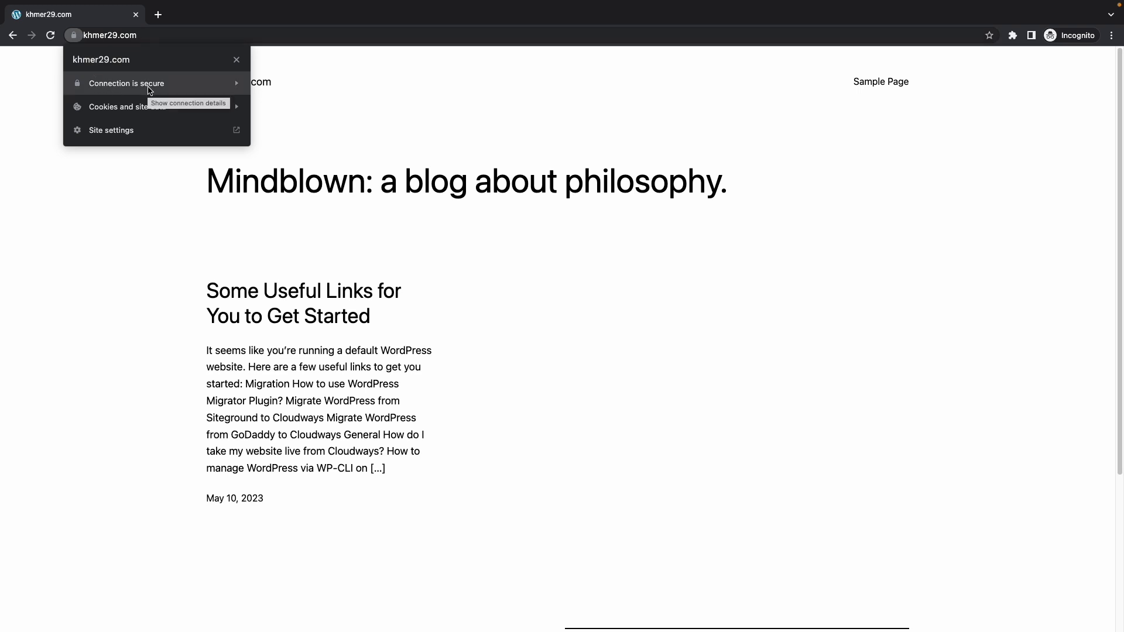
left_click(153, 82)
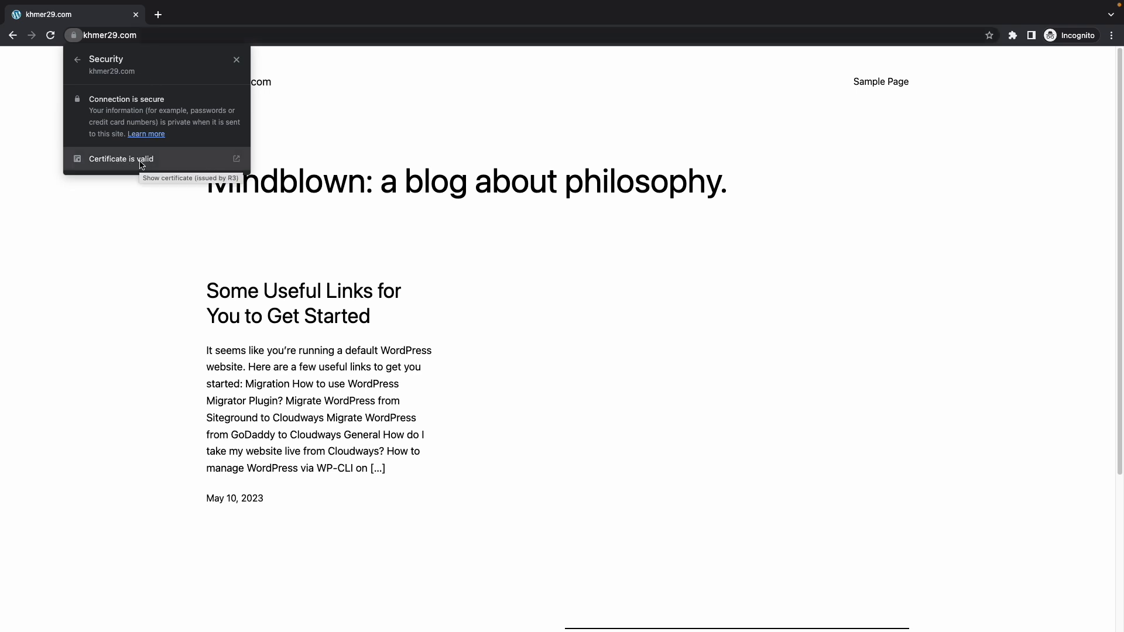
left_click(170, 297)
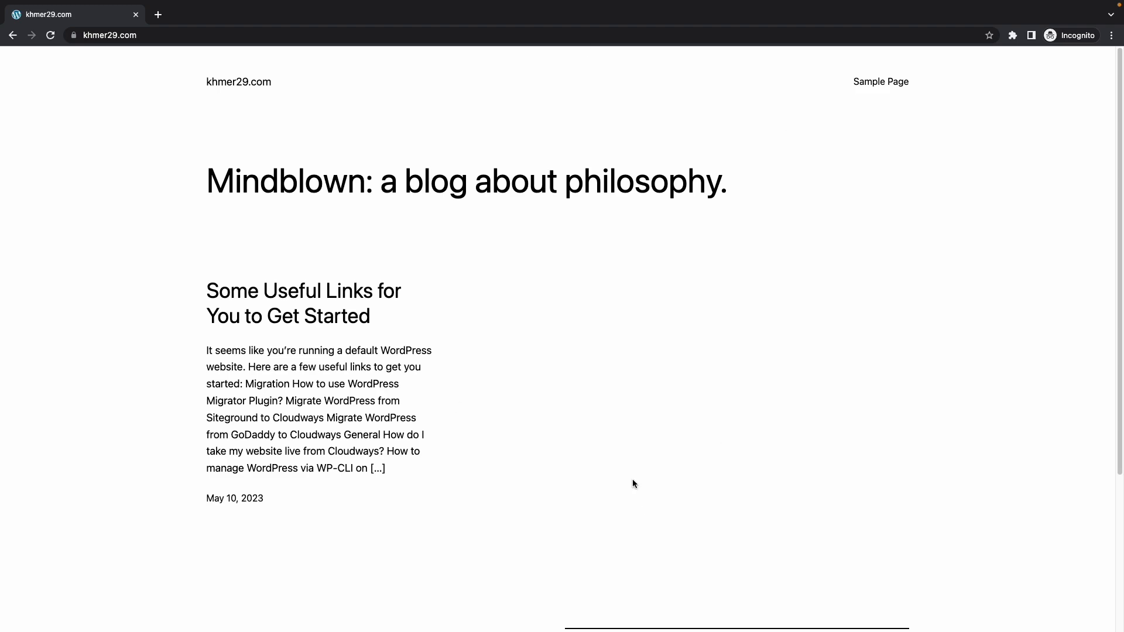
scroll(633, 479, "down", 3)
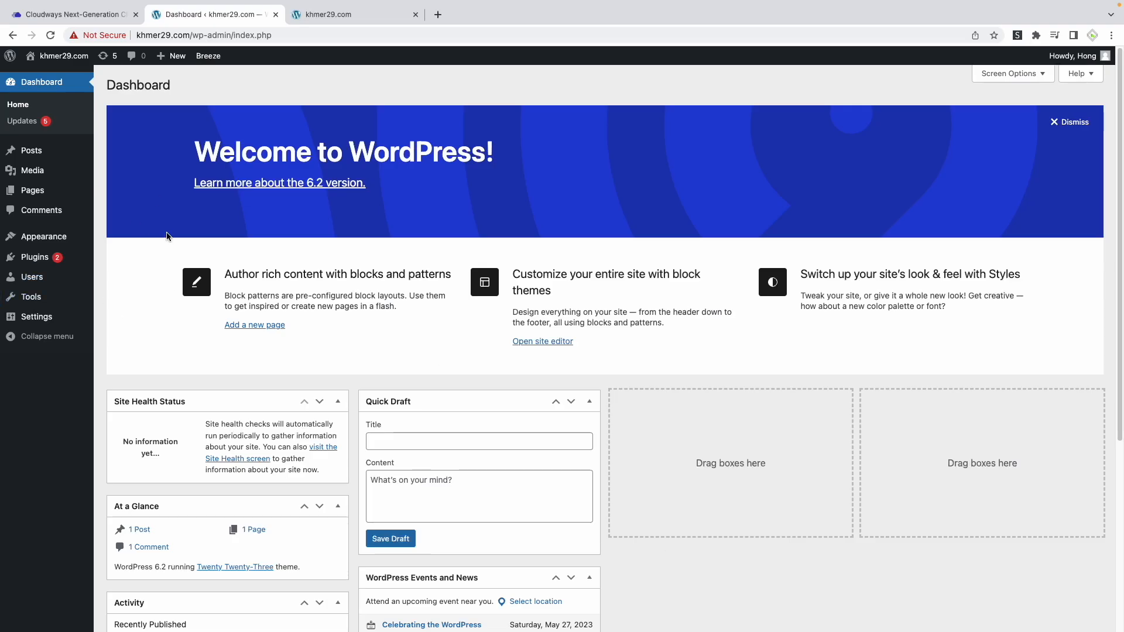
Install and activate the Astra theme in WordPress, and reload the khmer29.com front page to check its design
mouse_move(49, 241)
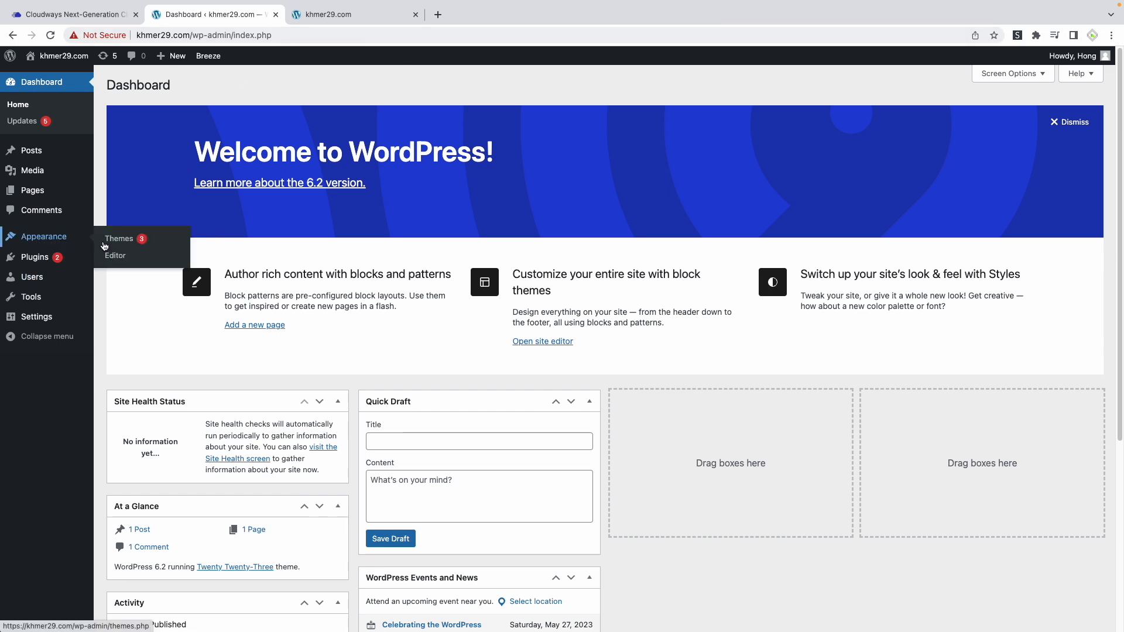
left_click(122, 240)
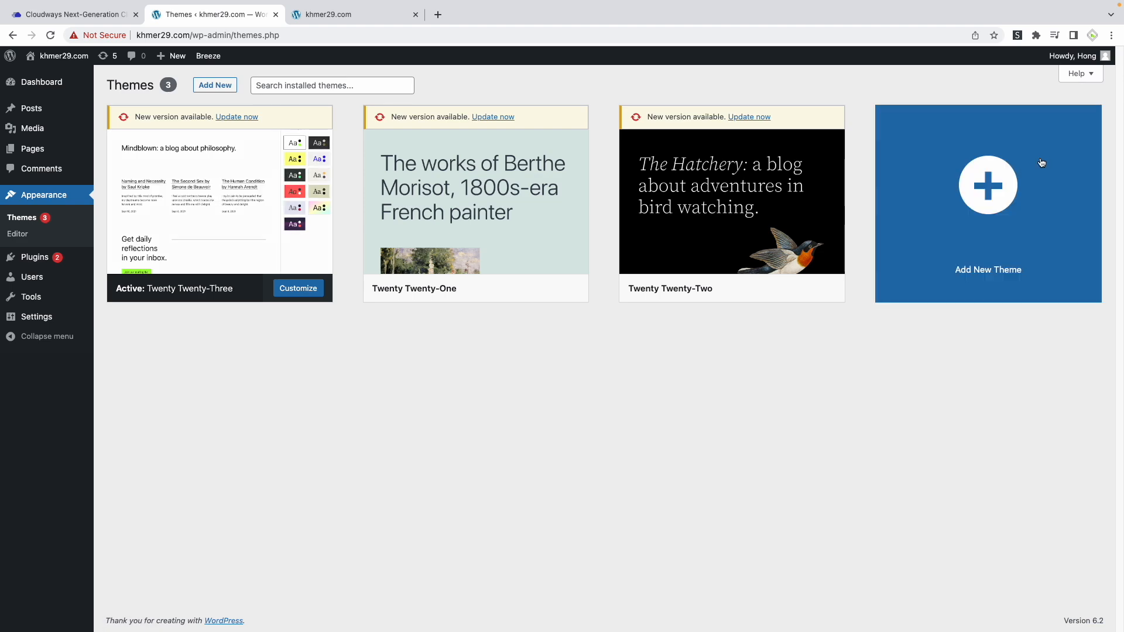
left_click(978, 256)
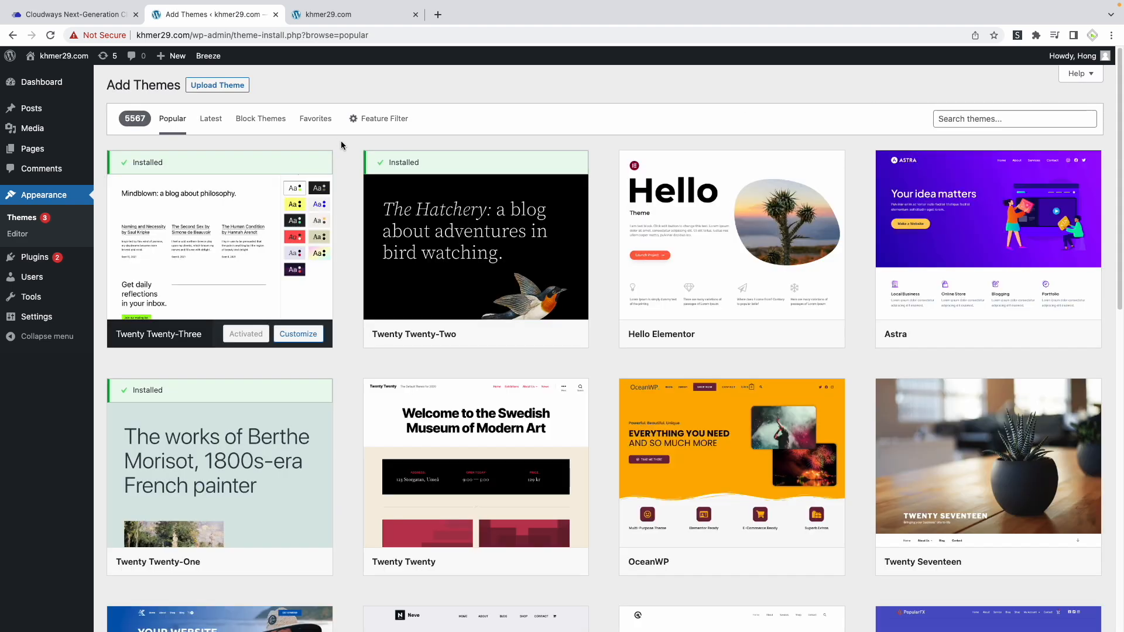
mouse_move(994, 290)
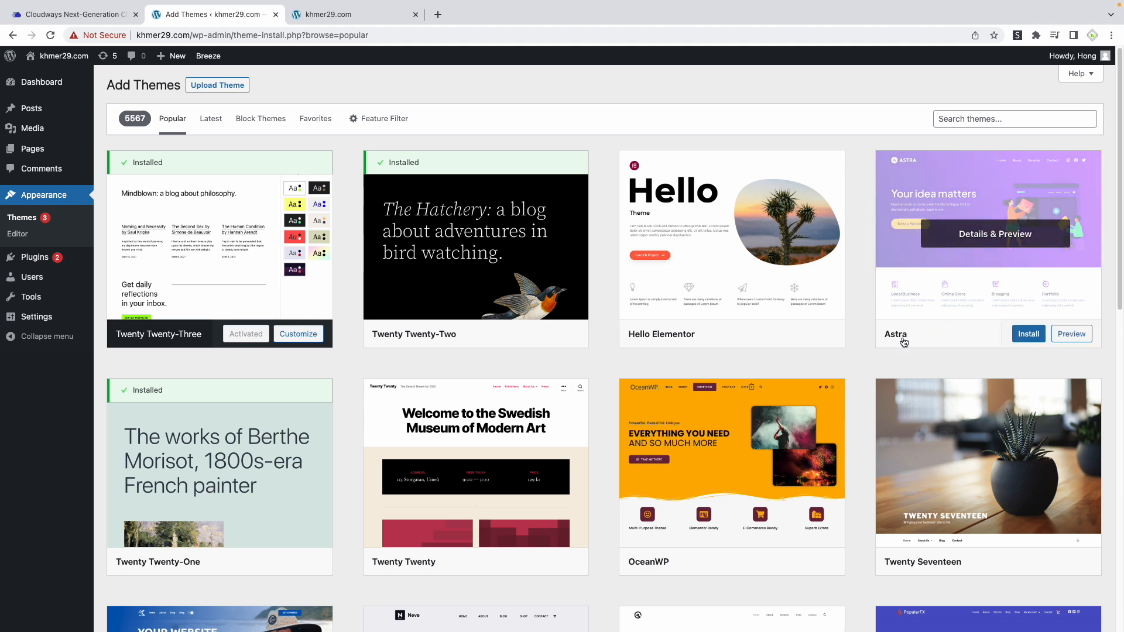
left_click(1027, 339)
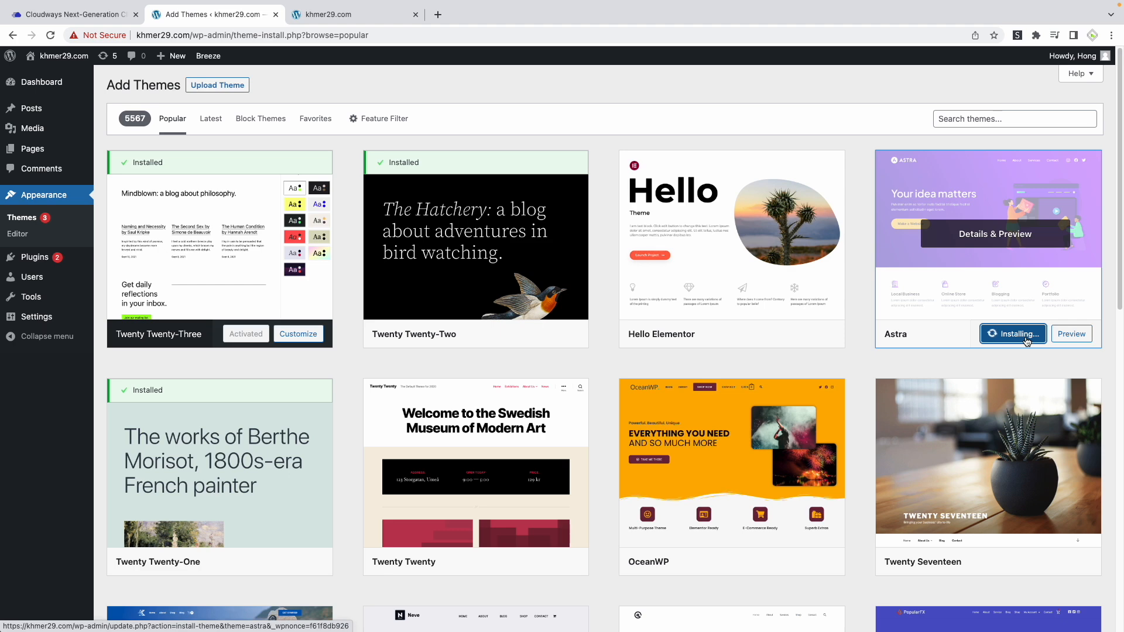
left_click(1013, 341)
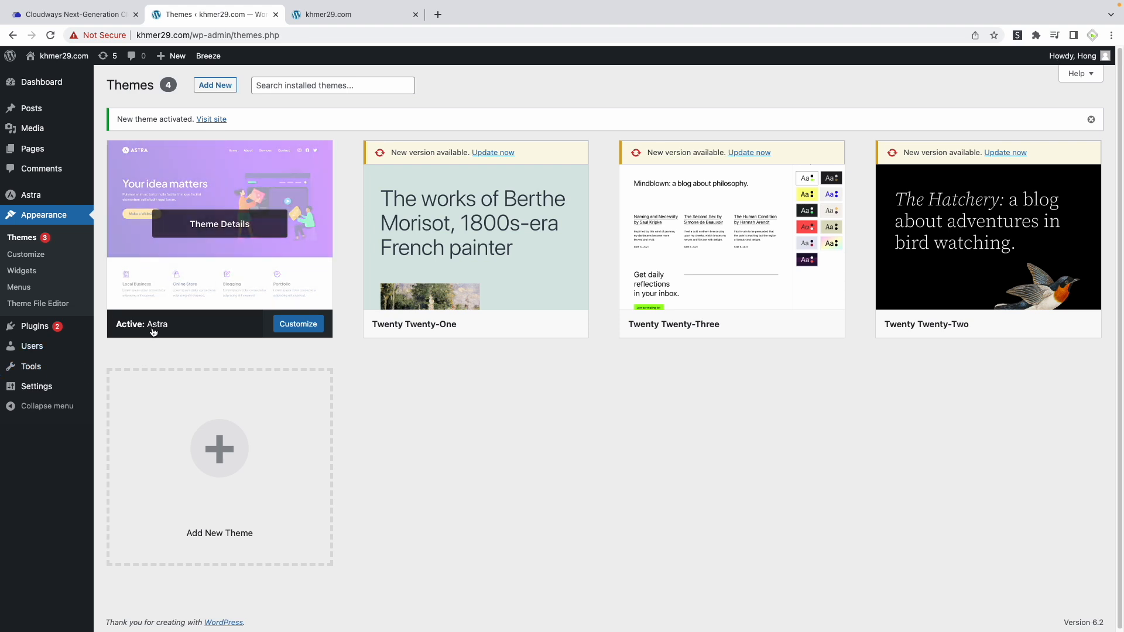
left_click(329, 16)
left_click(46, 37)
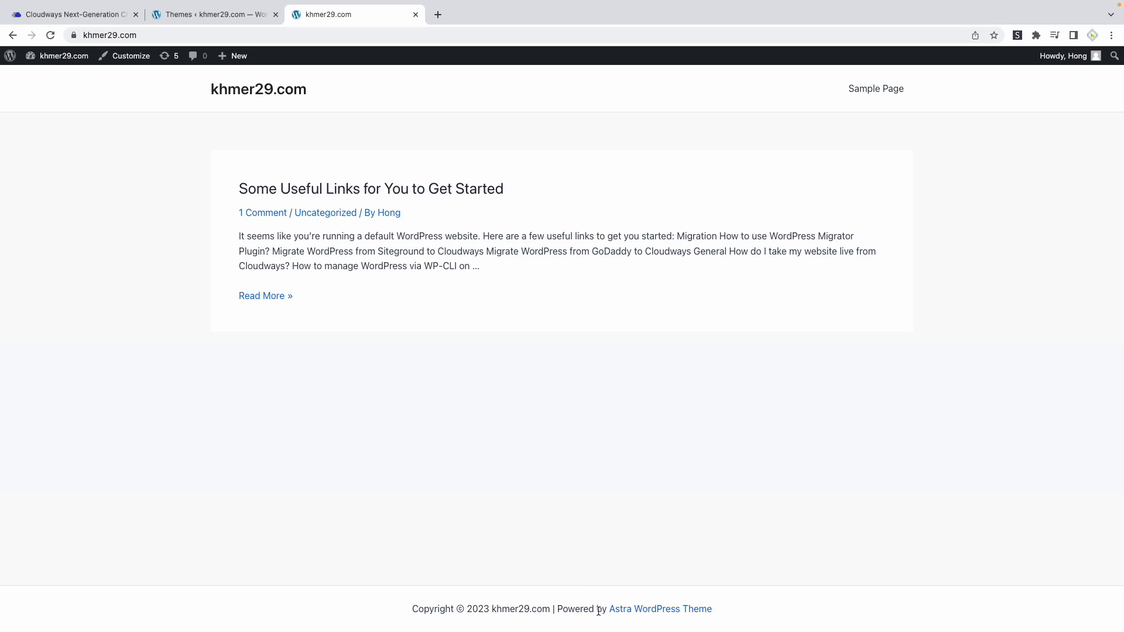
Search the WordPress plugins for "starter templates", and install and activate Starter Templates by Brainstorm Force
left_click(224, 16)
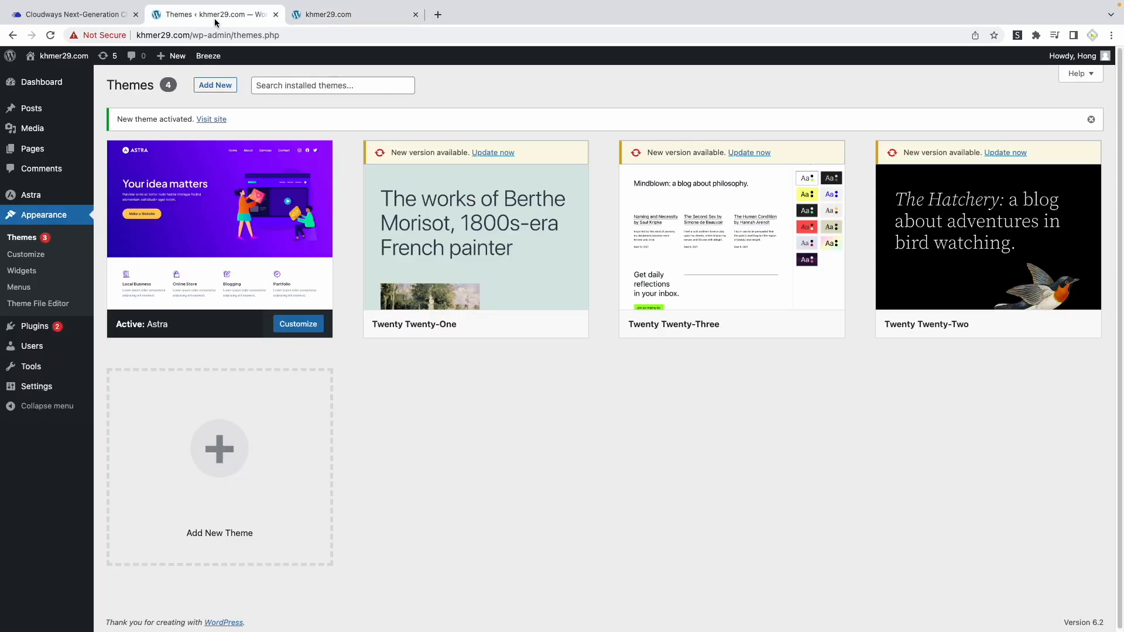
mouse_move(36, 327)
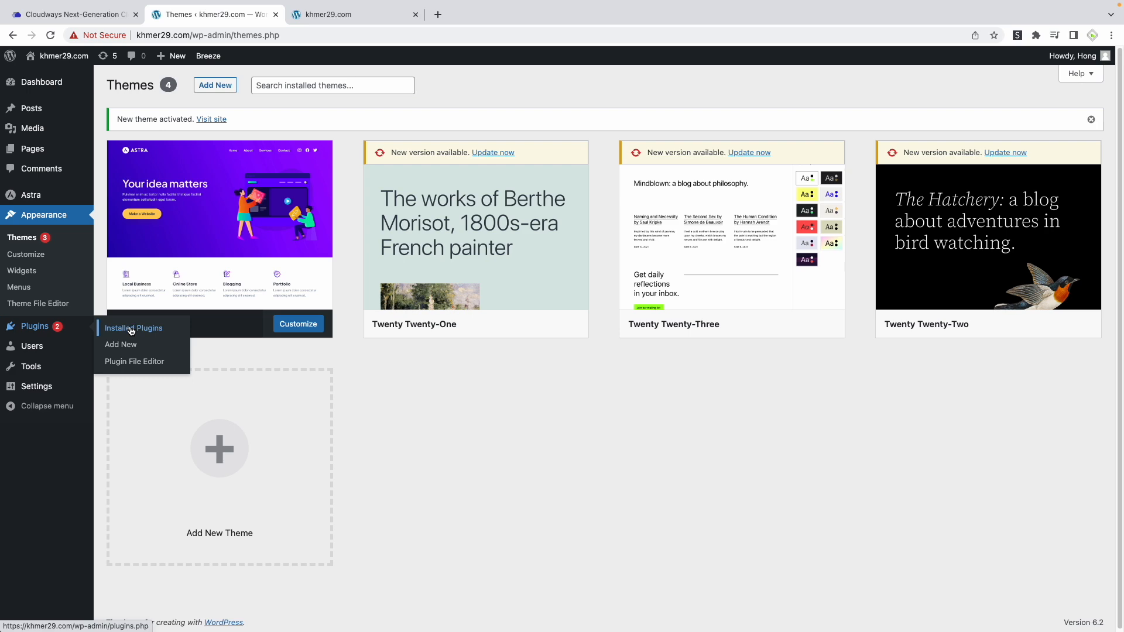
left_click(112, 349)
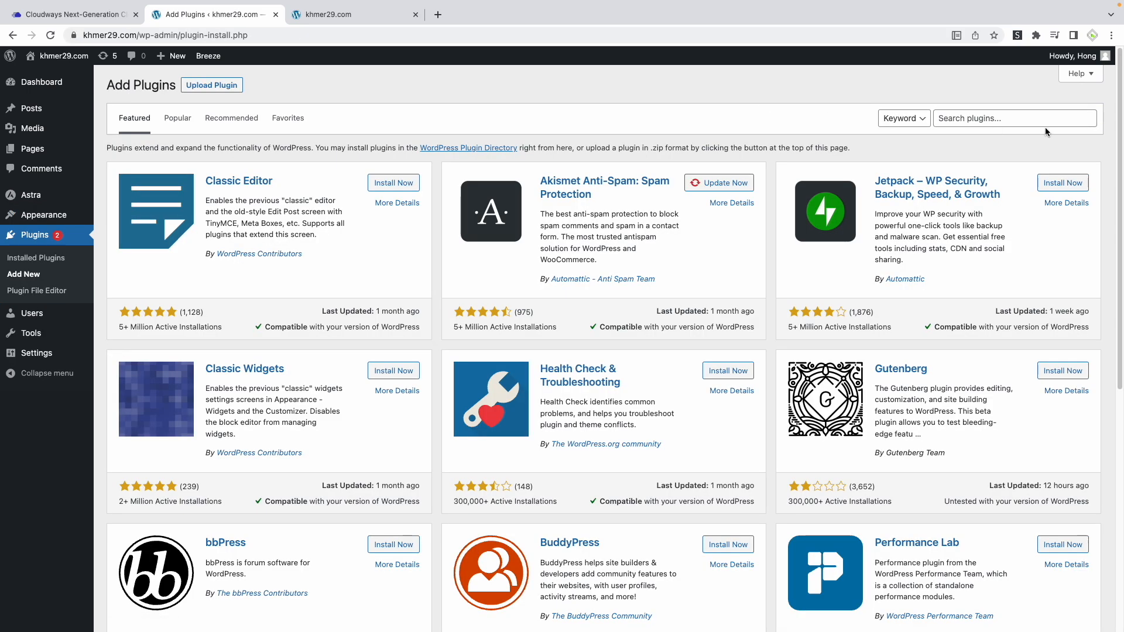
left_click(985, 117)
type("starter temep")
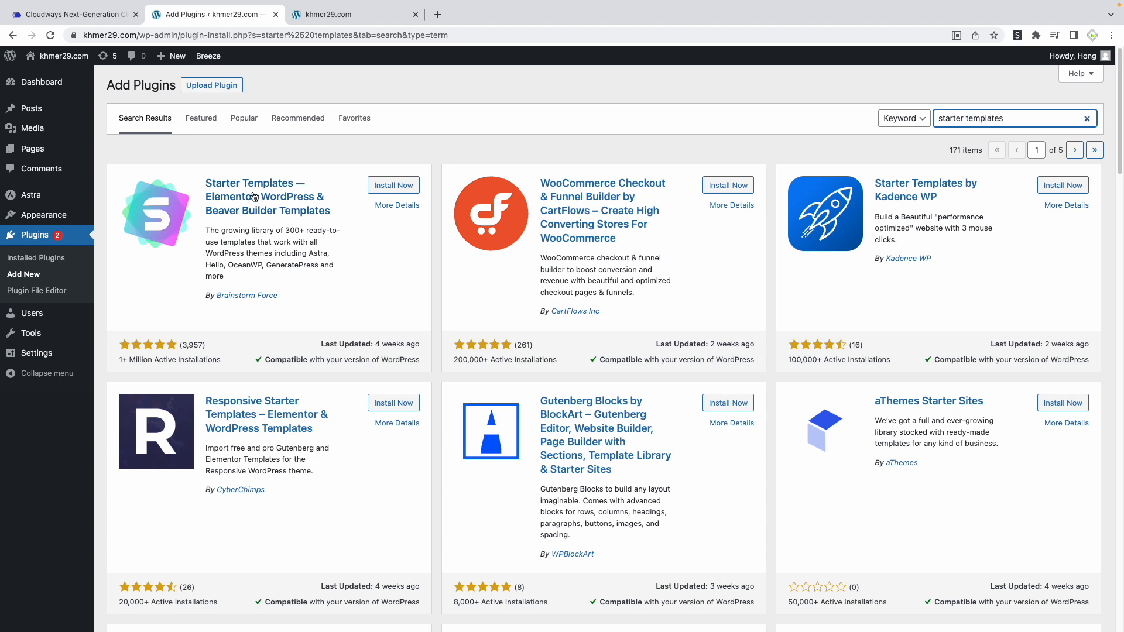
left_click(395, 185)
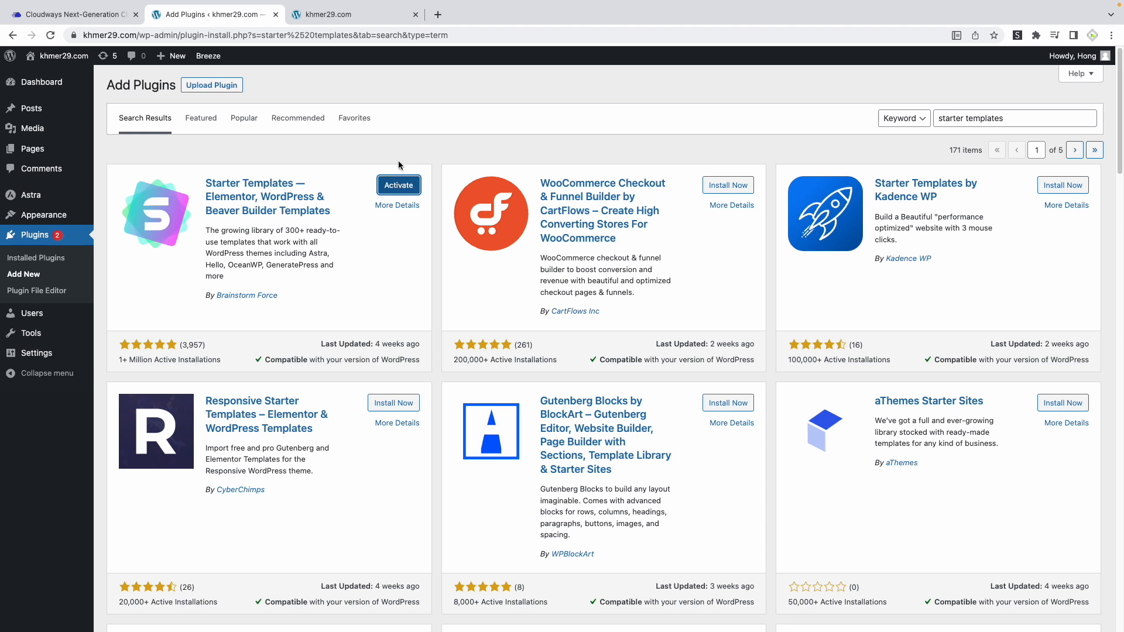
left_click(402, 186)
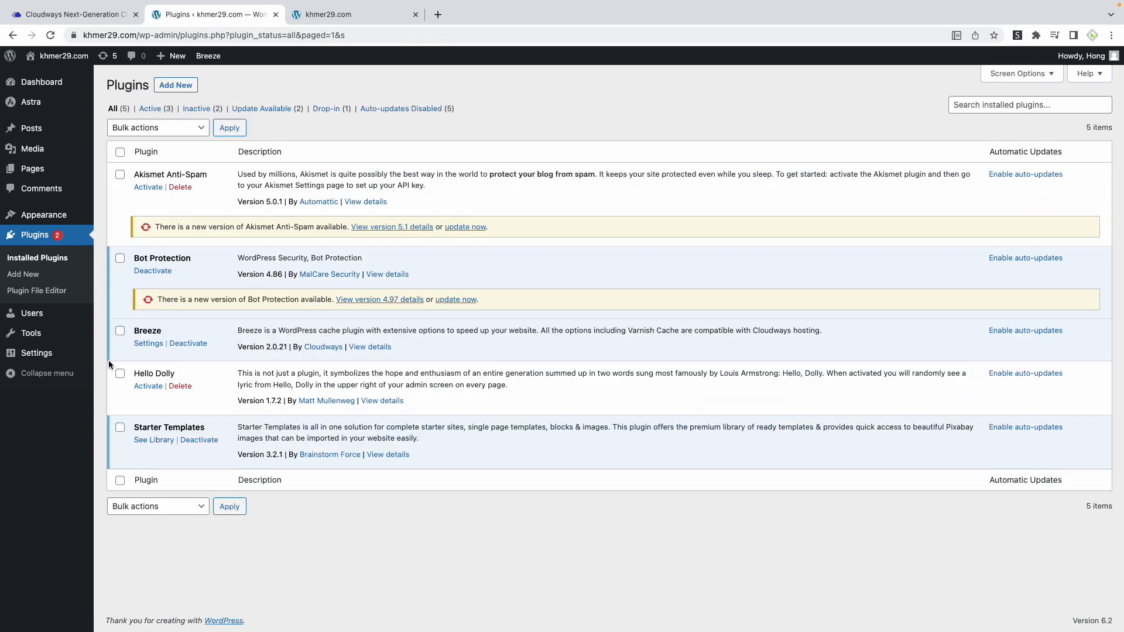
Open Starter Templates in the WordPress dashboard and start building the website with Block Editor as the page builder
mouse_move(50, 216)
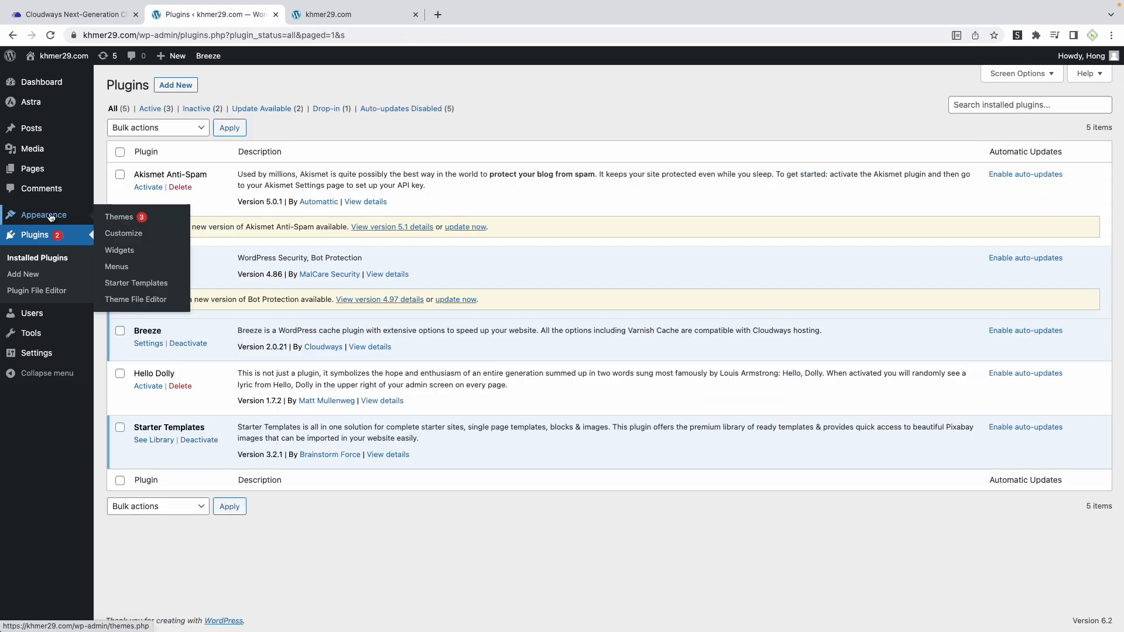
left_click(132, 286)
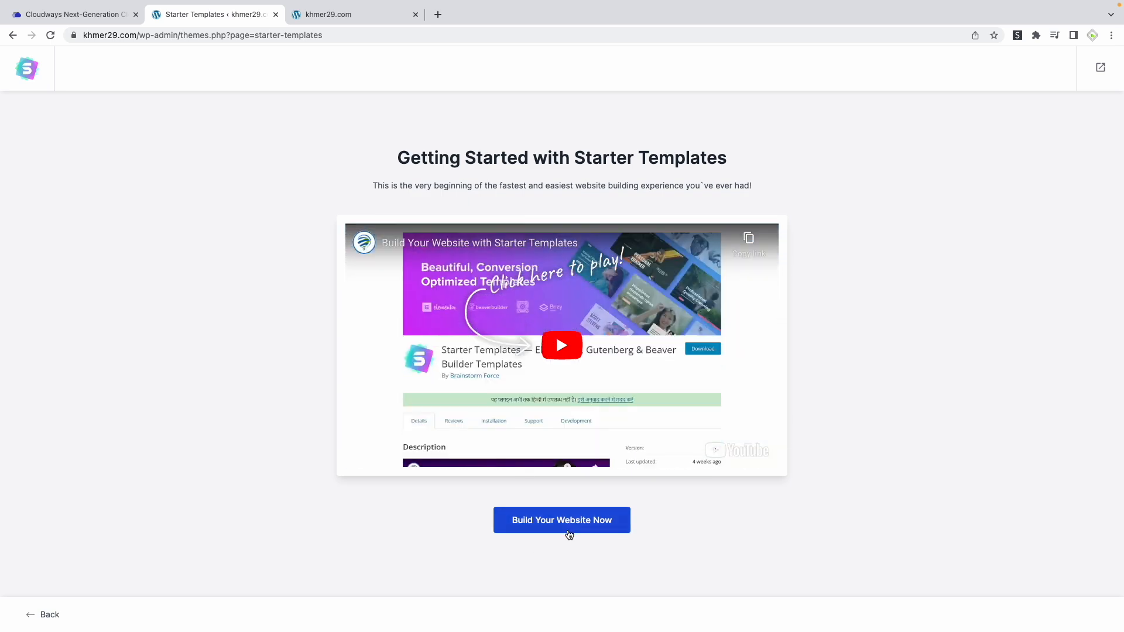
left_click(566, 531)
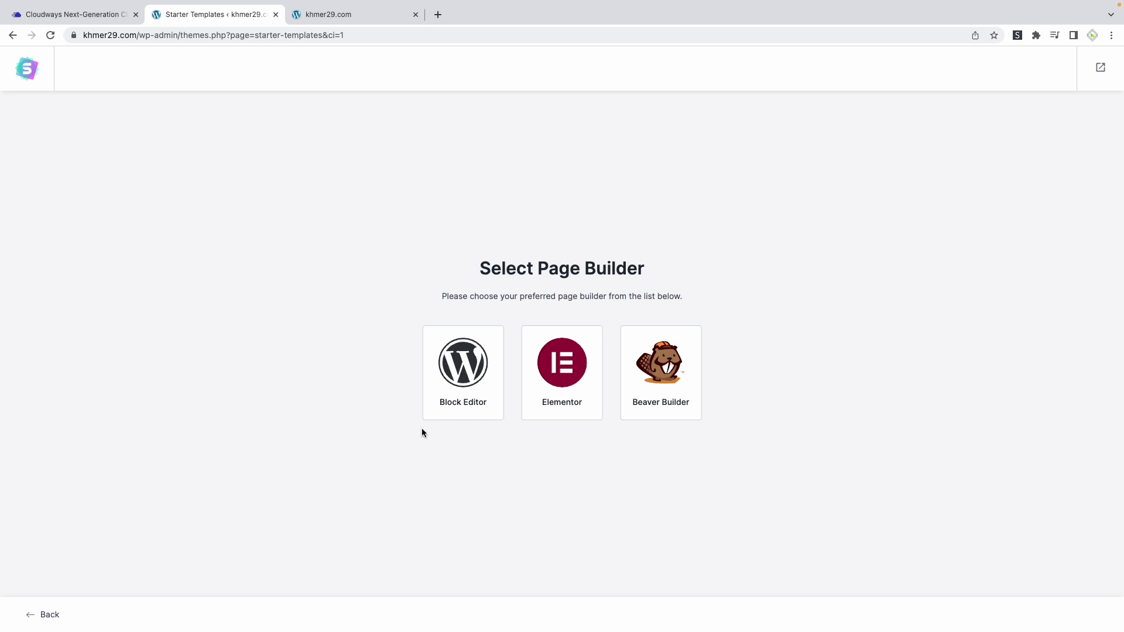
left_click(459, 409)
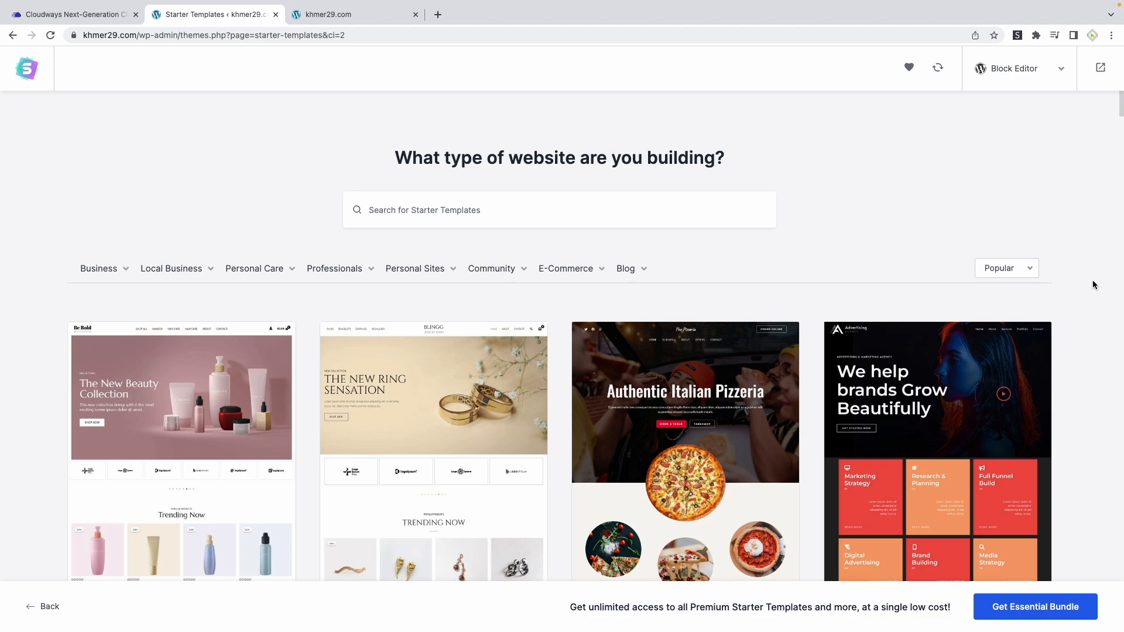
Browse the Block Editor starter templates, compare the Elementor and Beaver Builder template libraries, and return to Block Editor
scroll(1094, 283, "down", 10)
scroll(1088, 307, "down", 20)
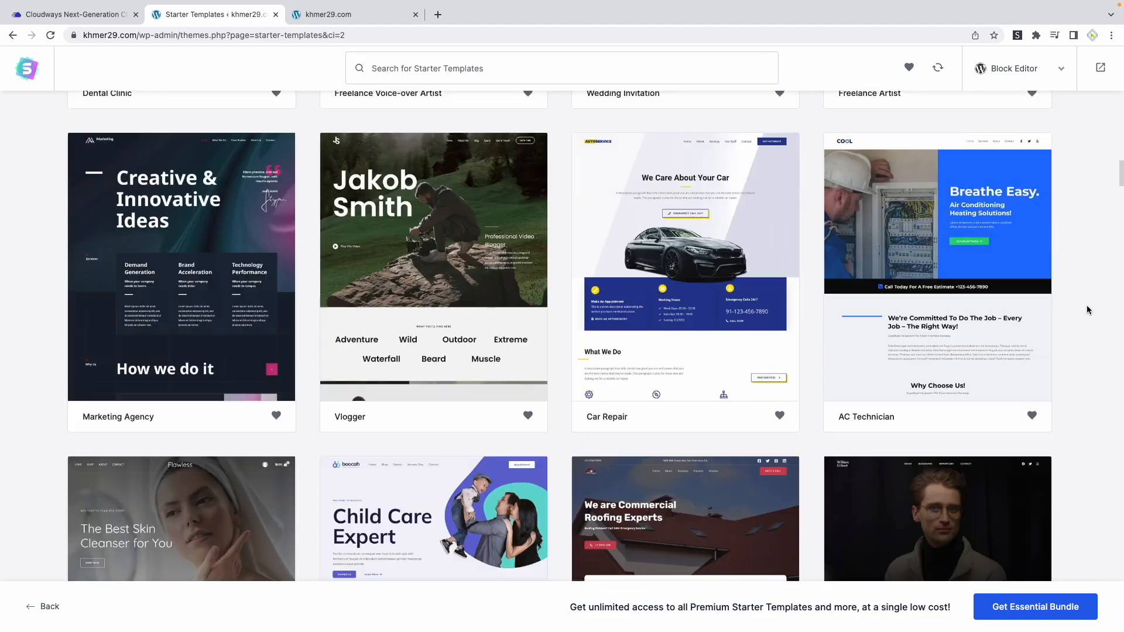
scroll(1088, 307, "down", 20)
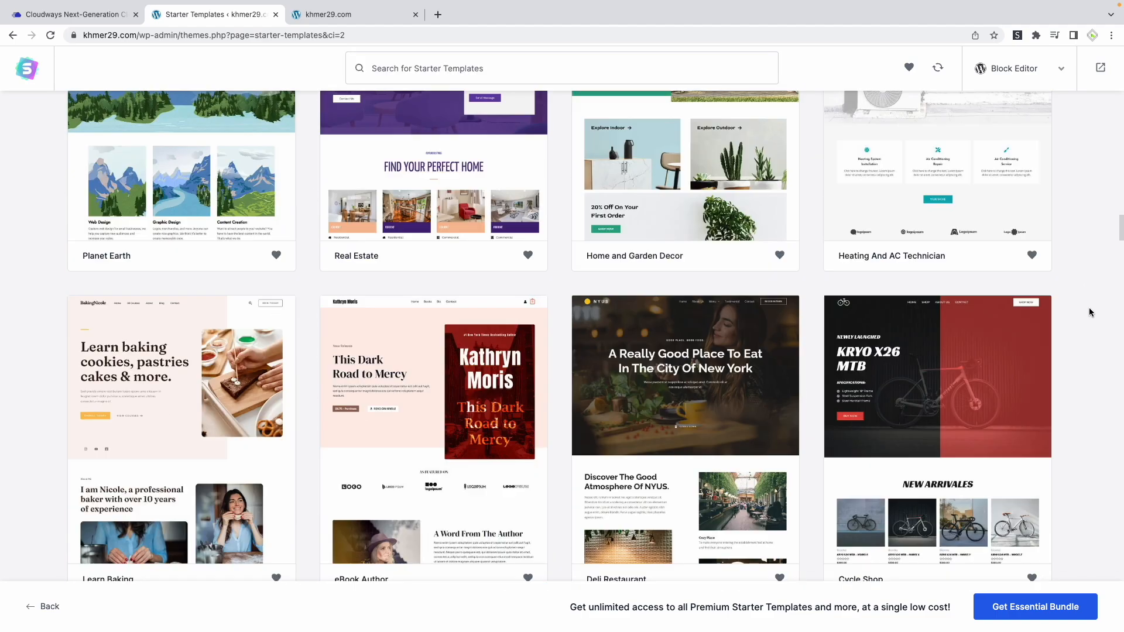
scroll(1091, 315, "up", 20)
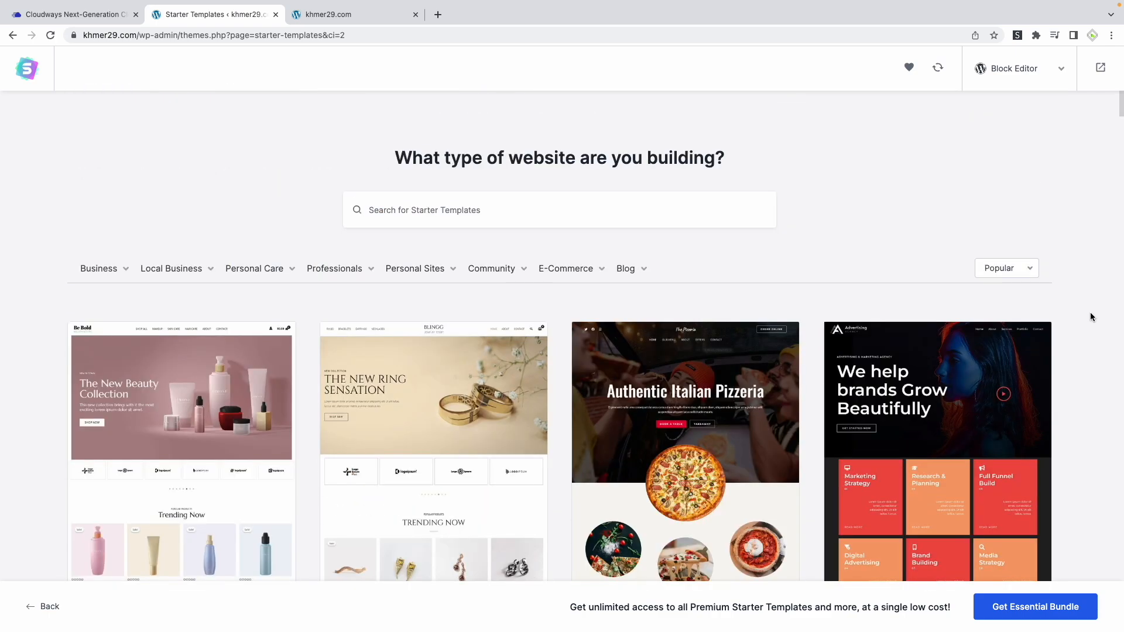
left_click(1029, 70)
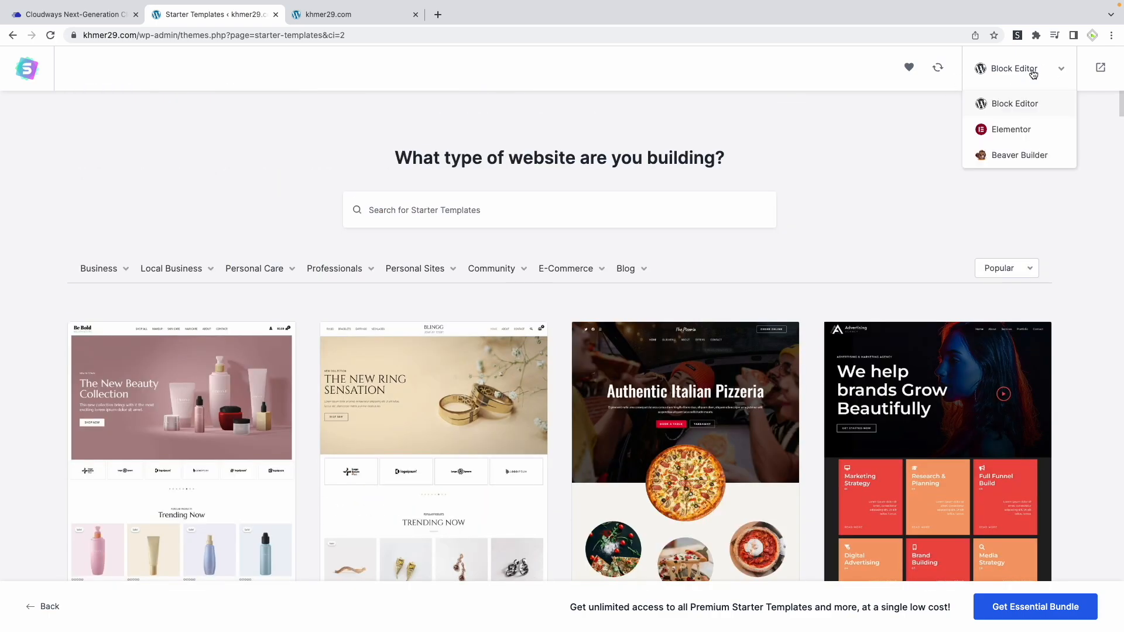
left_click(998, 133)
scroll(522, 374, "down", 18)
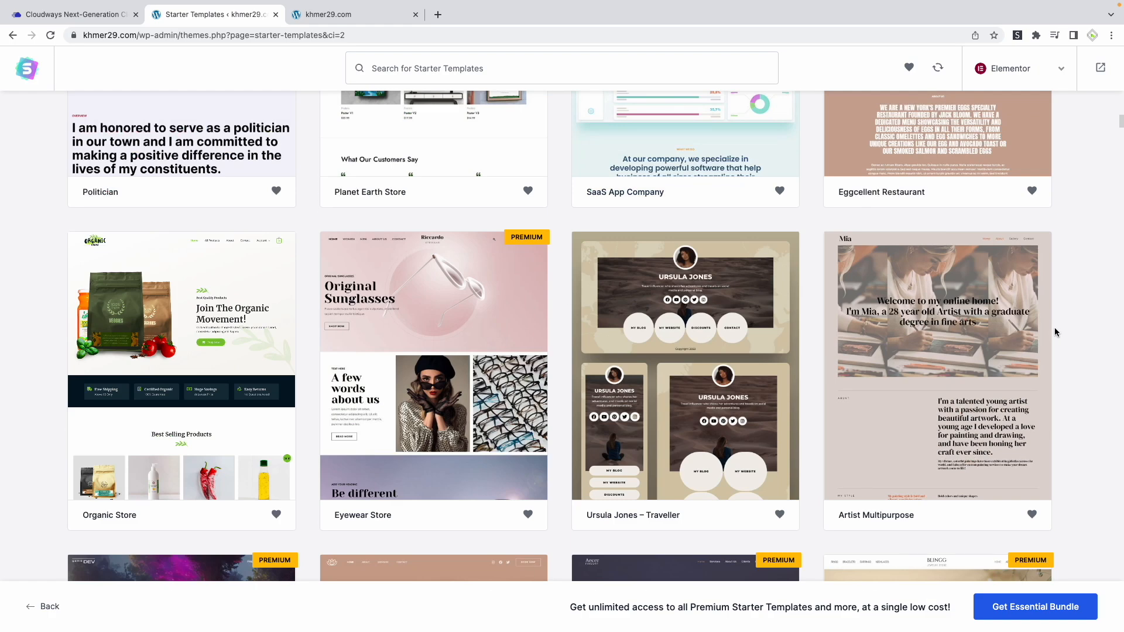
scroll(1055, 328, "down", 8)
scroll(1055, 331, "up", 20)
left_click(1013, 77)
left_click(1014, 165)
left_click(1020, 87)
left_click(1011, 102)
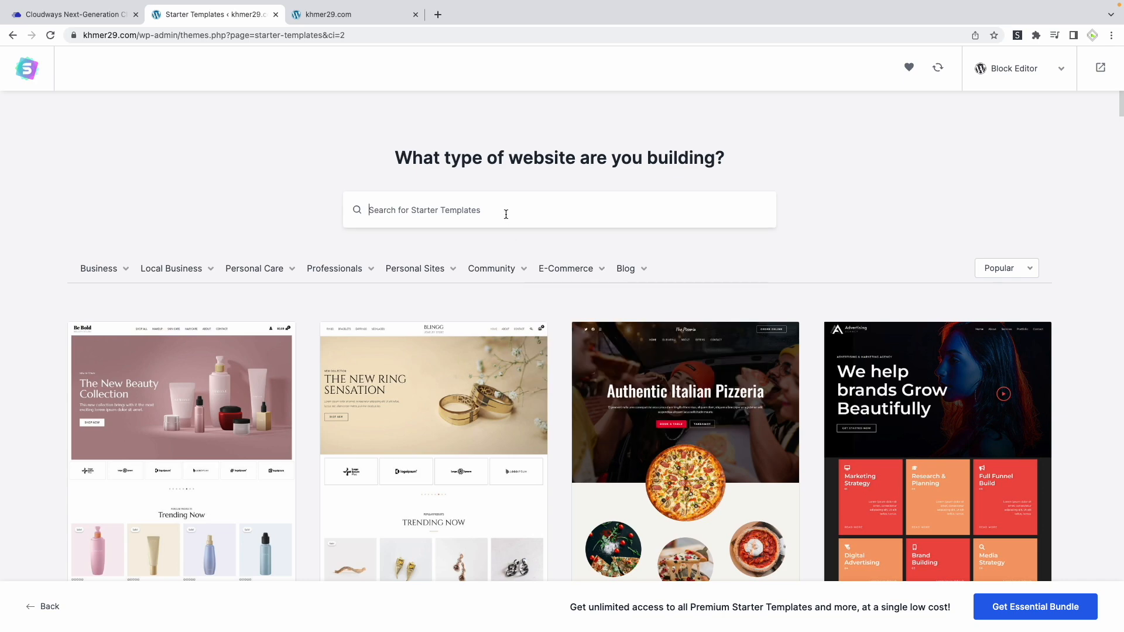
Search the starter templates for "astra" and select the Web Design Agency template
left_click(506, 214)
type("astra")
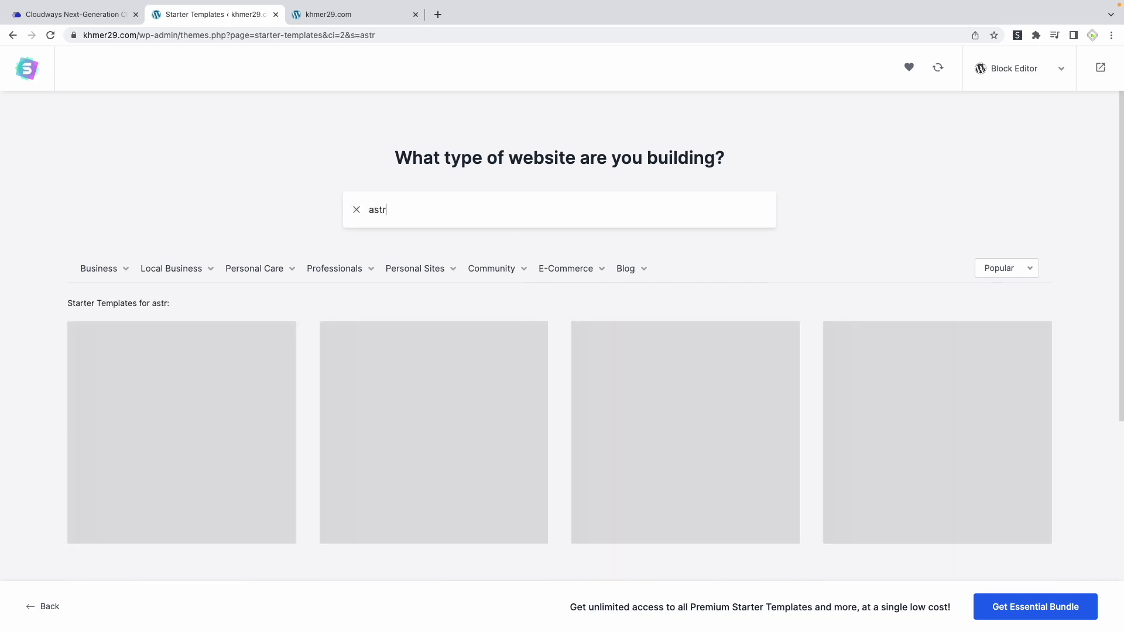
scroll(1035, 382, "down", 8)
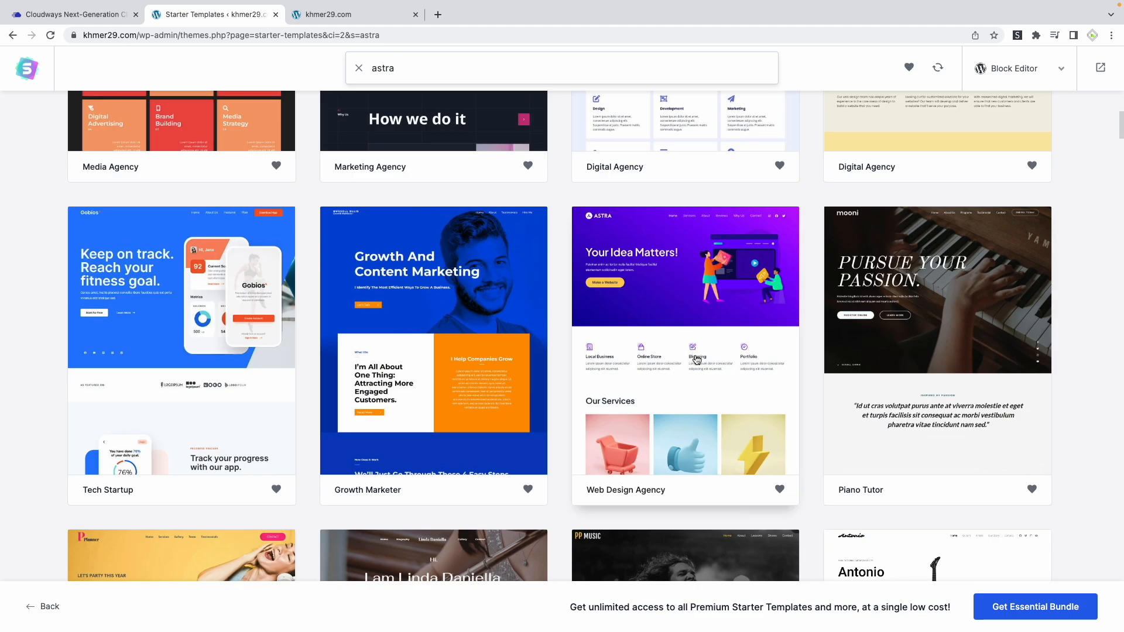
left_click(684, 302)
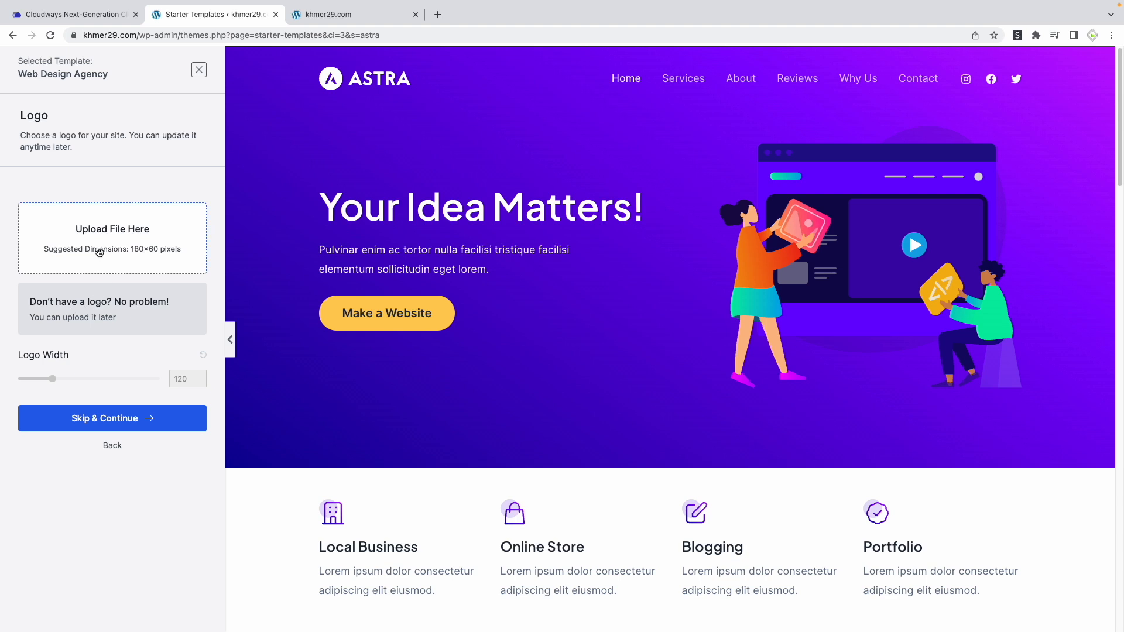
Skip the logo upload and continue with the template's default colors and the Plus Jakarta Sans / Inter fonts
left_click(115, 415)
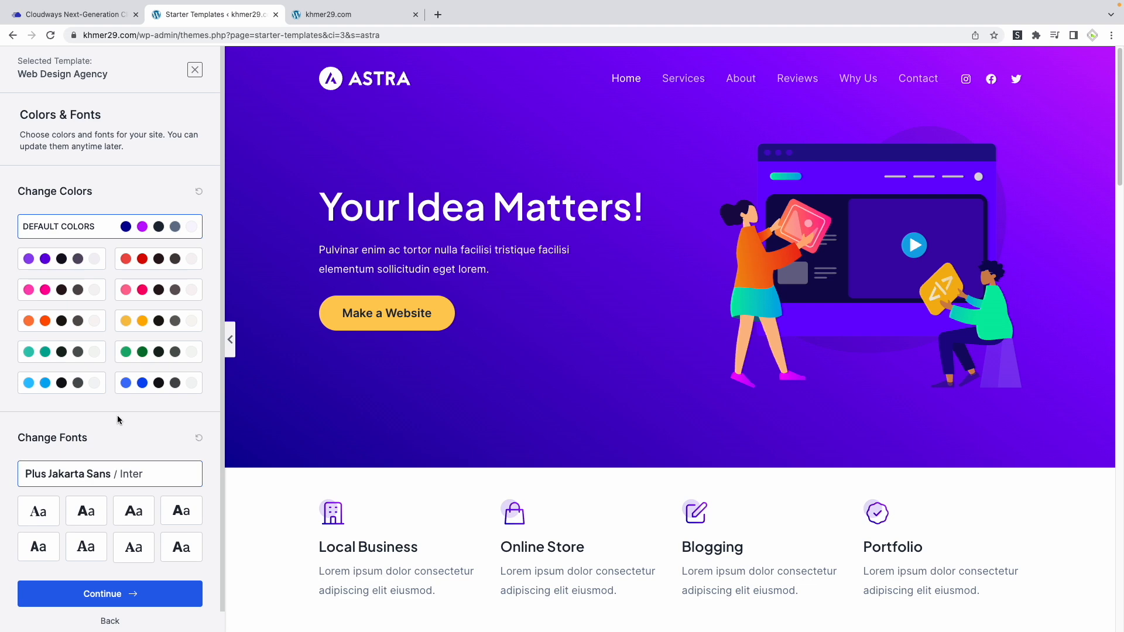
scroll(118, 414, "down", 1)
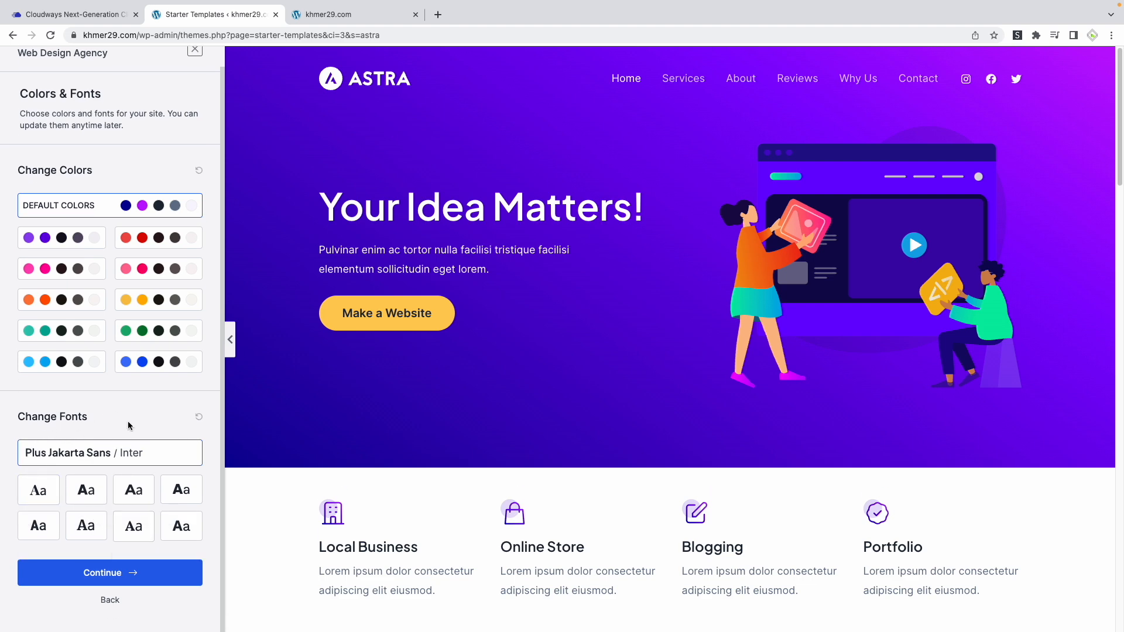
left_click(113, 571)
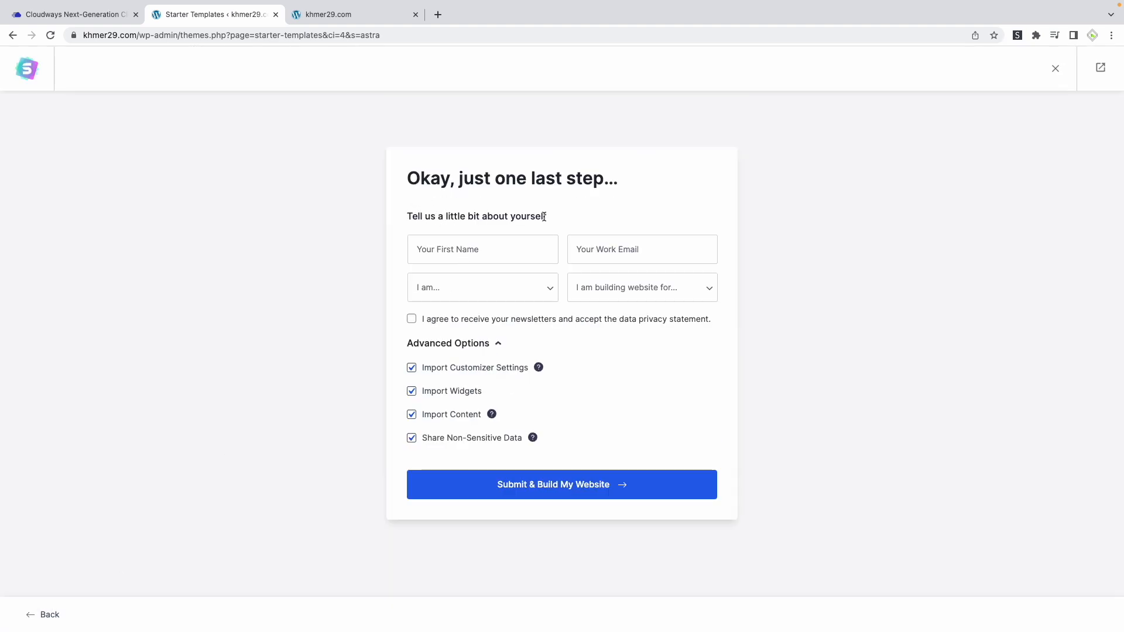
Fill in the first name and work email, choose Intermediate and Myself/My Company, disable Share Non-Sensitive Data, and submit to build the website
left_click(493, 250)
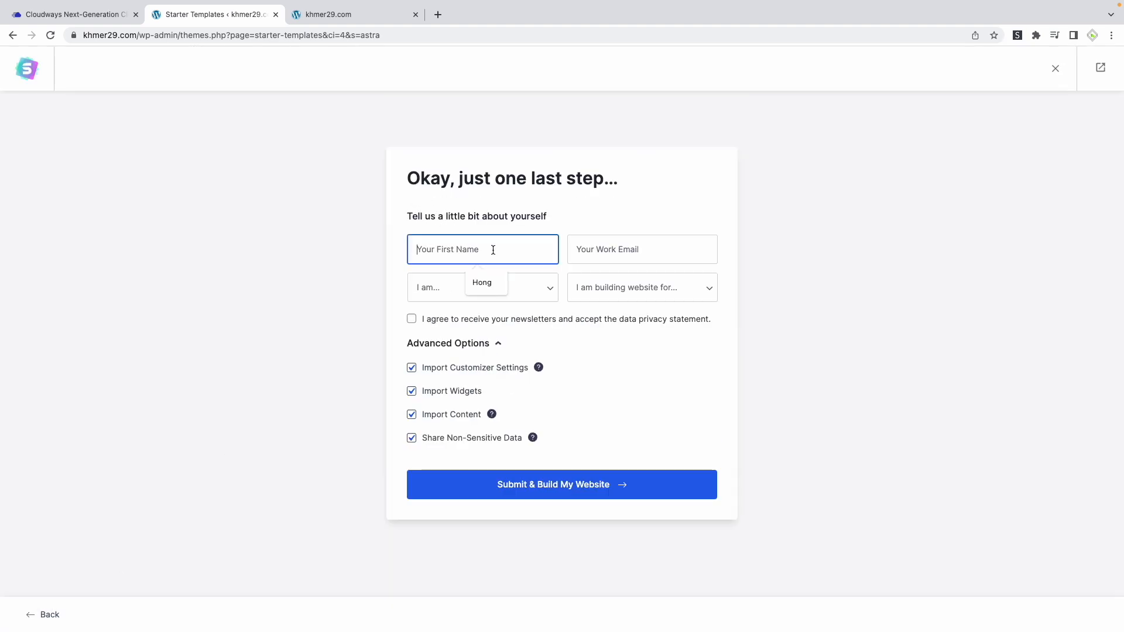
left_click(482, 283)
left_click(621, 287)
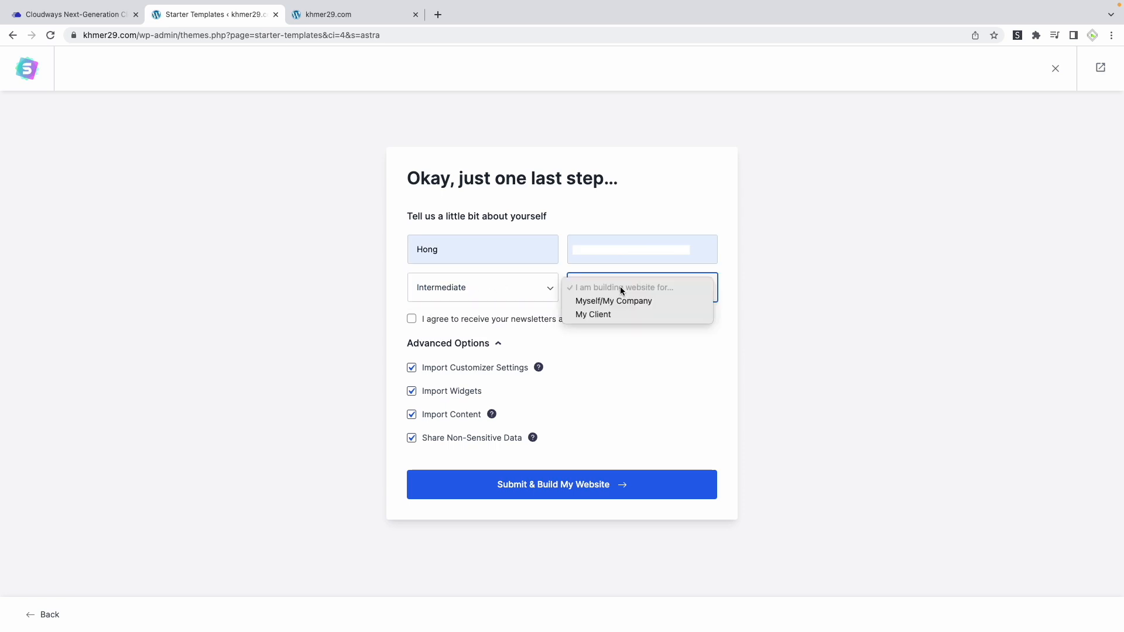
left_click(606, 301)
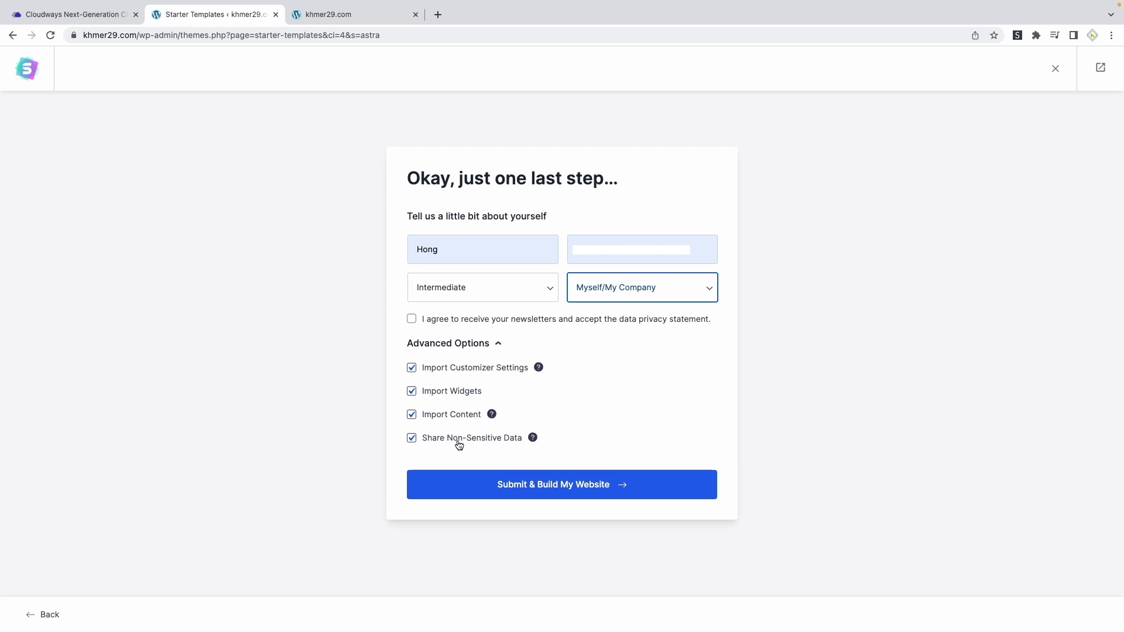
left_click(412, 441)
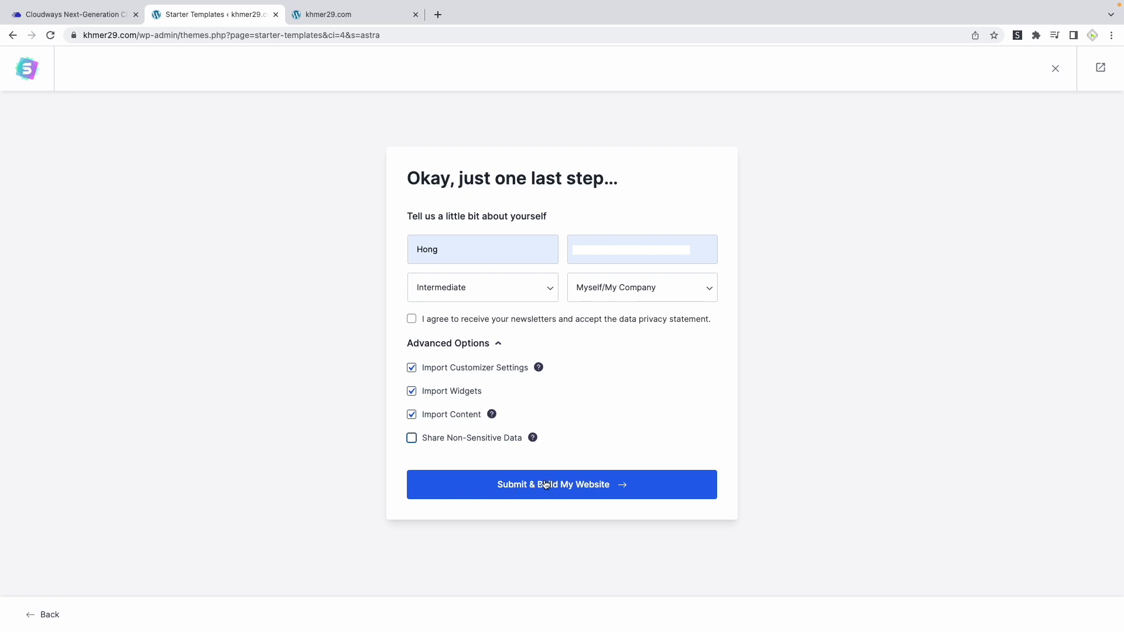
left_click(527, 495)
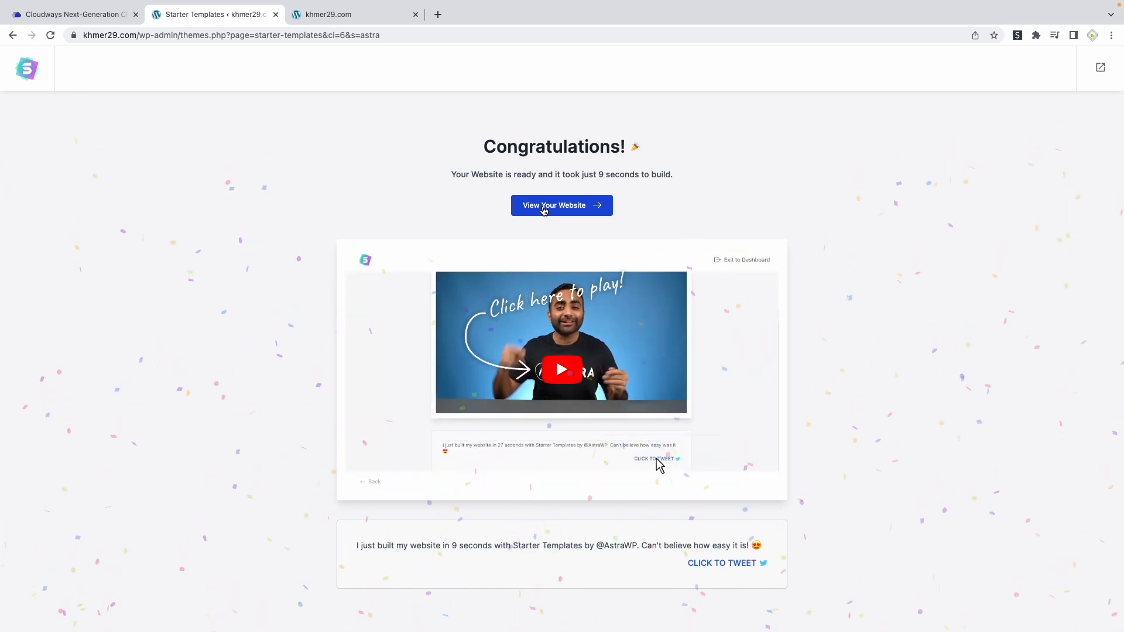
View the newly built khmer29.com website and look through its home page
left_click(543, 210)
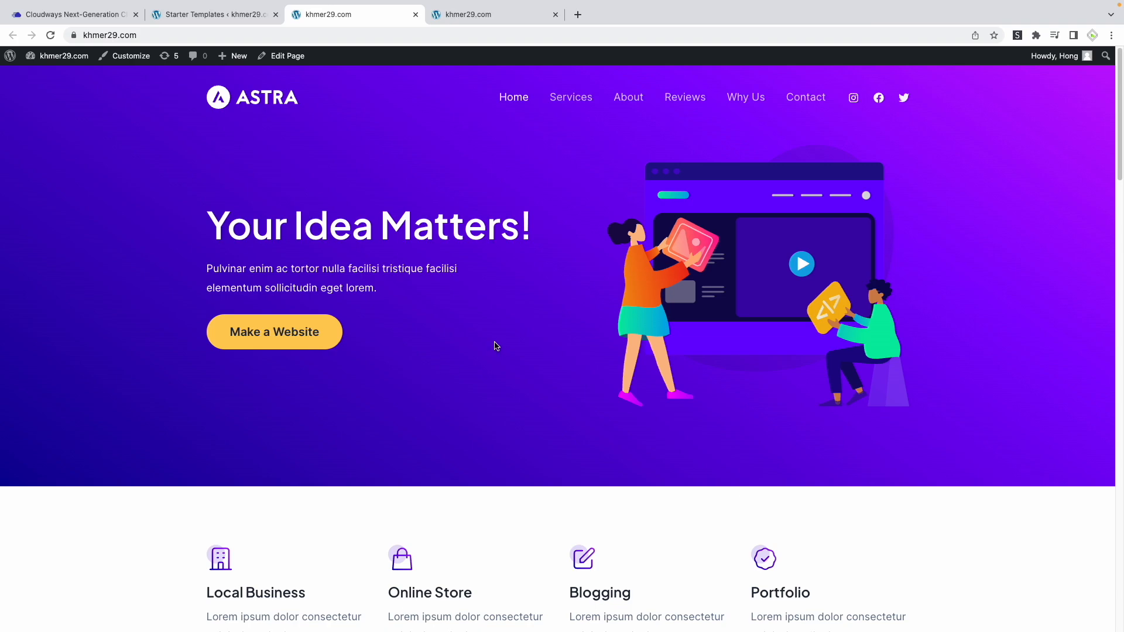
scroll(496, 346, "down", 20)
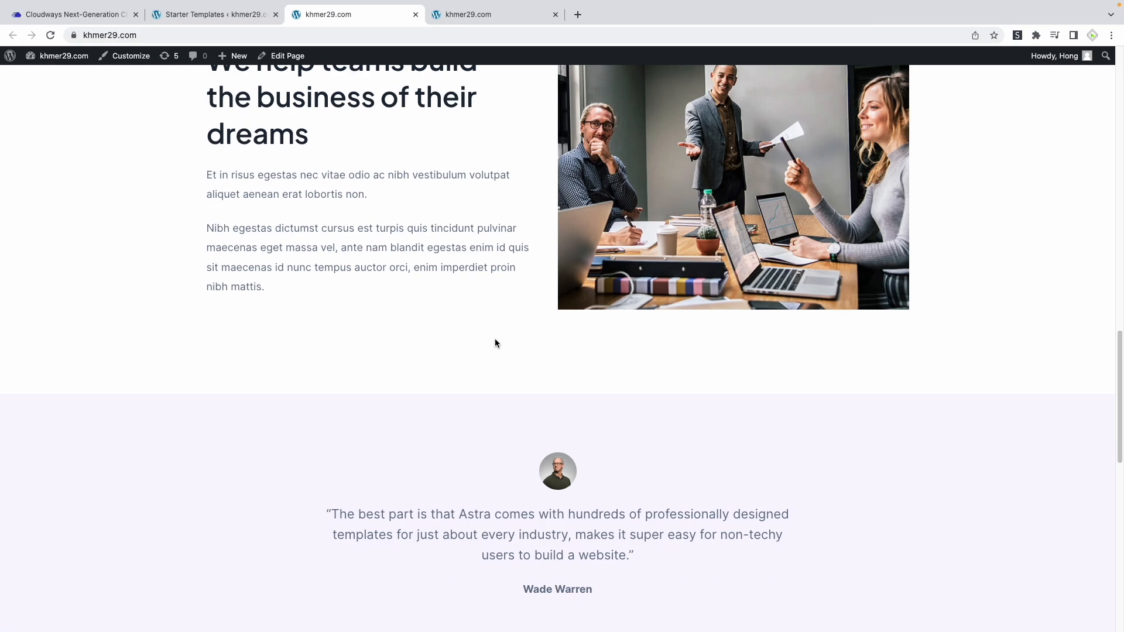
scroll(495, 343, "down", 10)
scroll(494, 343, "up", 20)
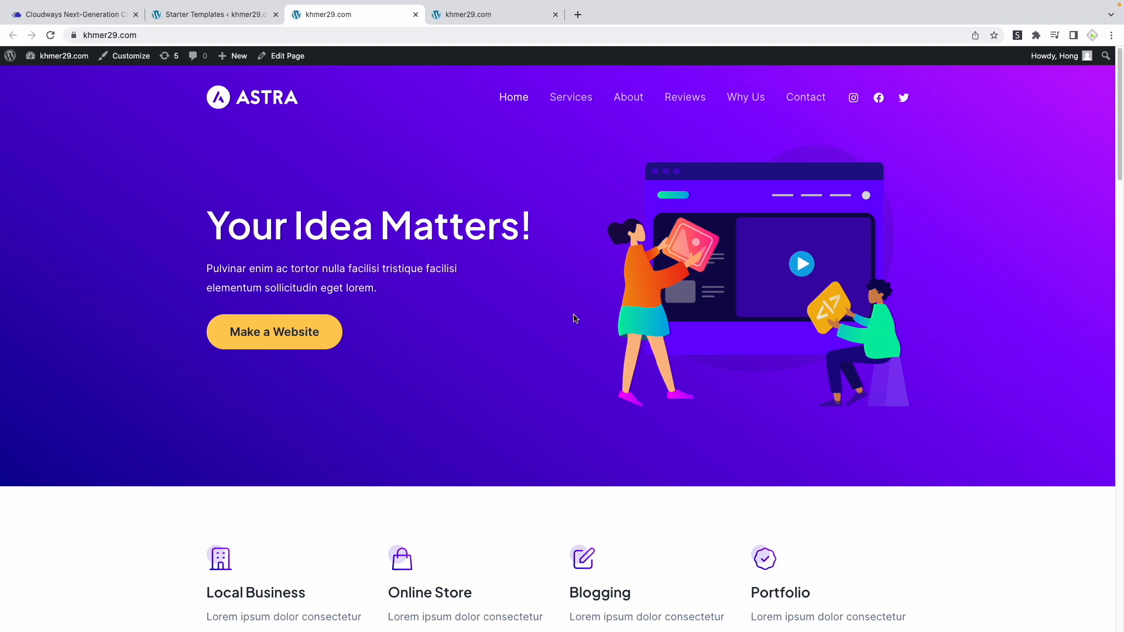
Try the Services, About, Why Us and Contact navigation links on khmer29.com and review the page sections down to the footer
left_click(566, 103)
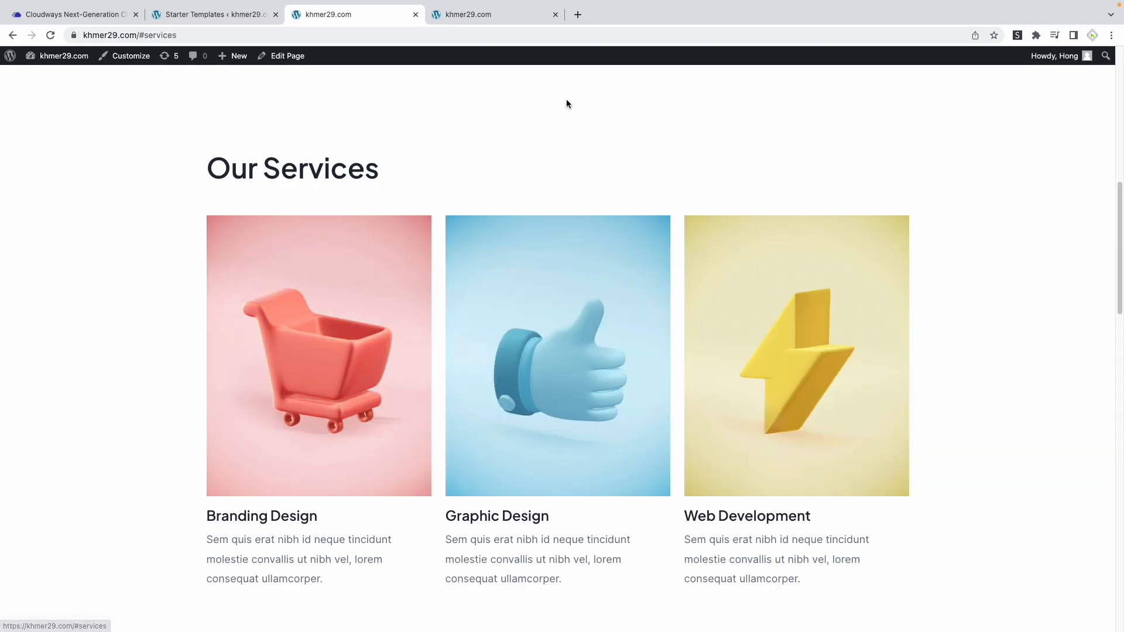
scroll(556, 176, "down", 5)
scroll(556, 213, "up", 15)
scroll(556, 213, "down", 15)
scroll(556, 210, "up", 15)
left_click(632, 96)
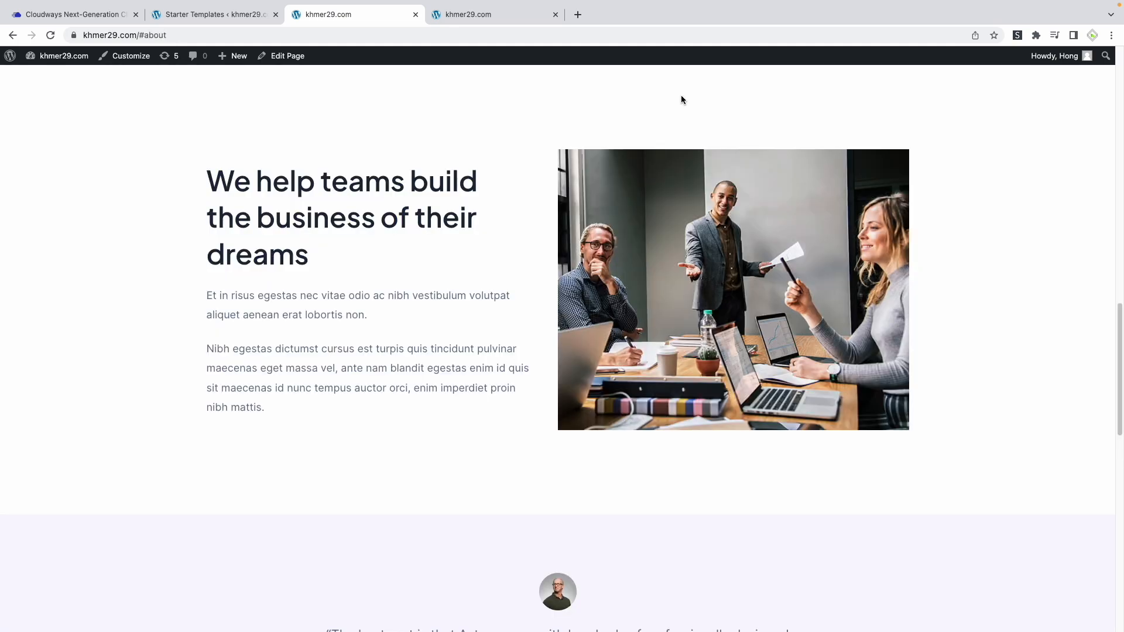
scroll(668, 146, "down", 10)
scroll(650, 217, "up", 15)
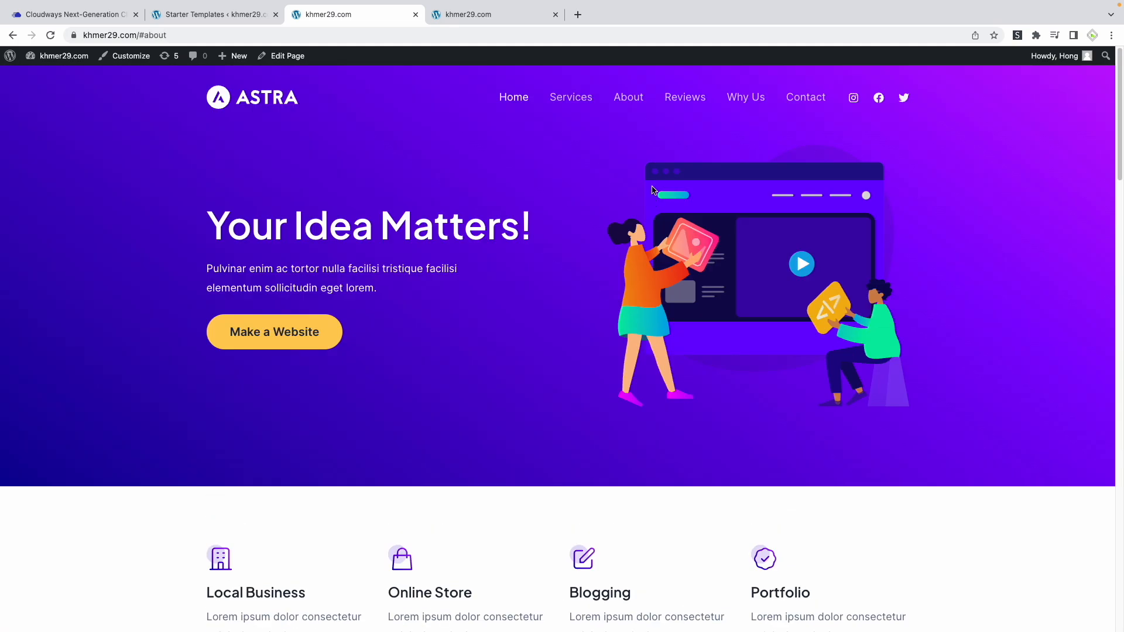
left_click(749, 97)
scroll(773, 234, "up", 10)
left_click(806, 97)
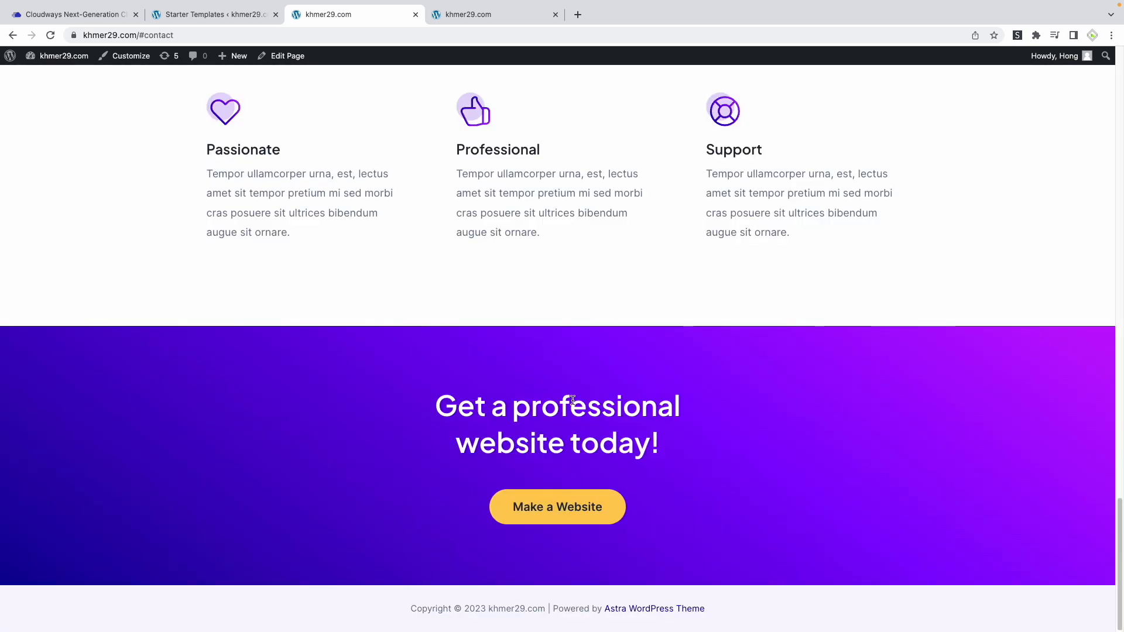
scroll(573, 401, "up", 15)
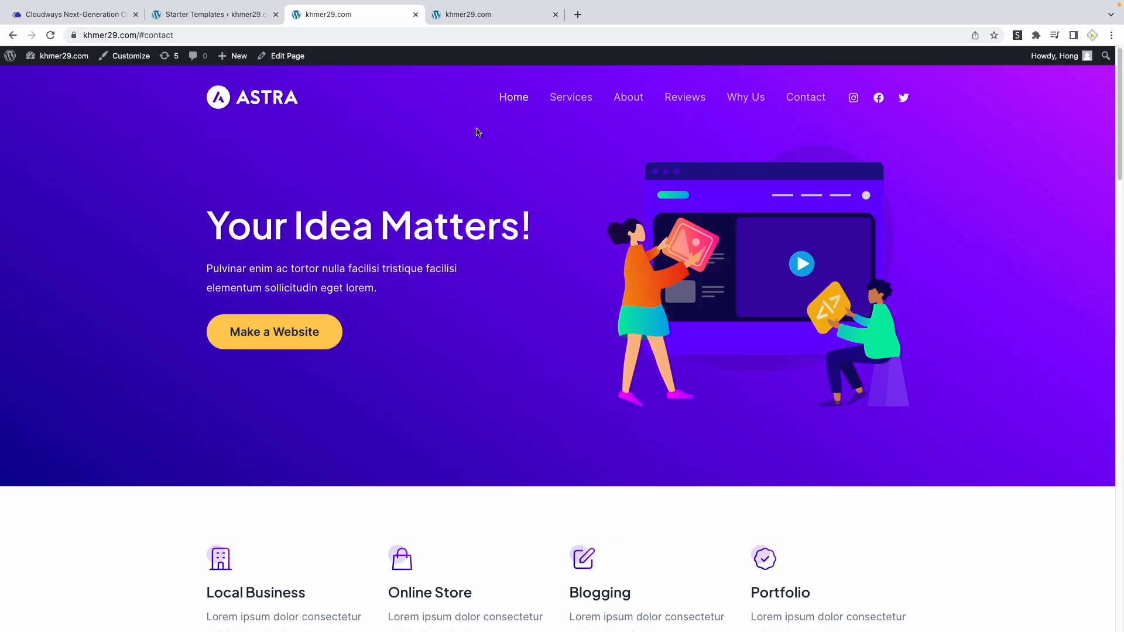
scroll(475, 309, "down", 4)
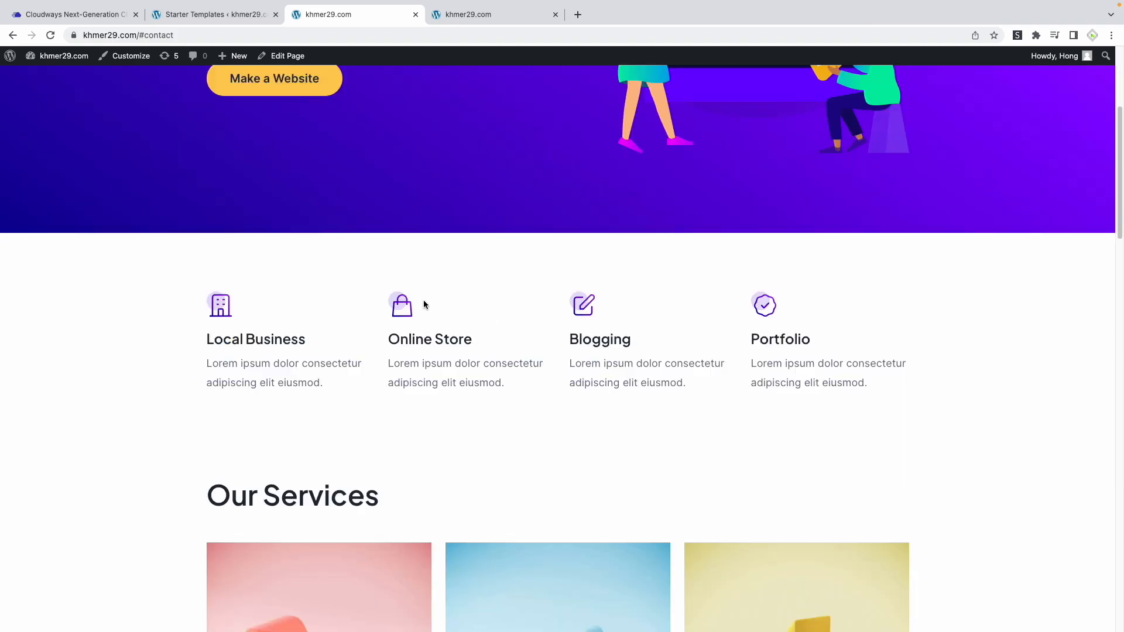
scroll(723, 363, "down", 8)
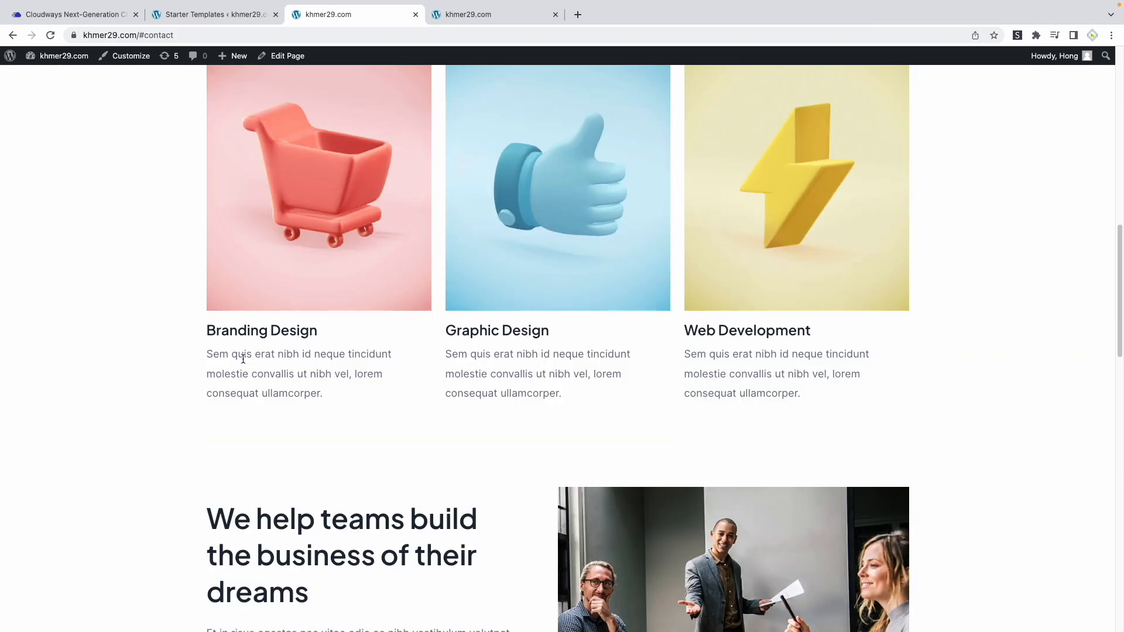
scroll(716, 345, "down", 20)
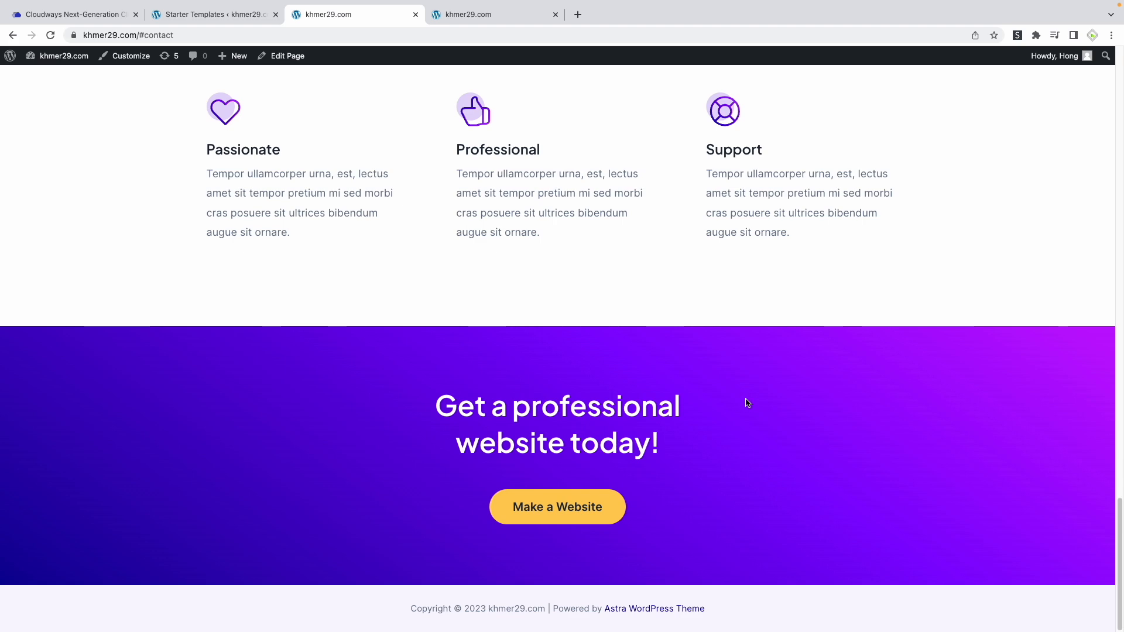
scroll(755, 424, "up", 20)
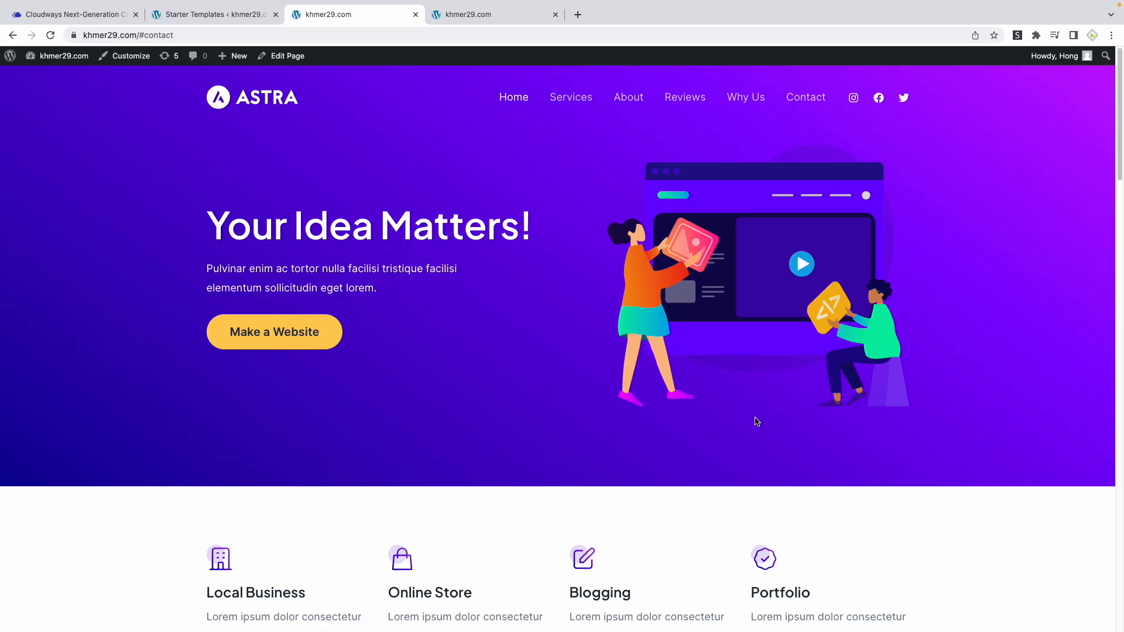